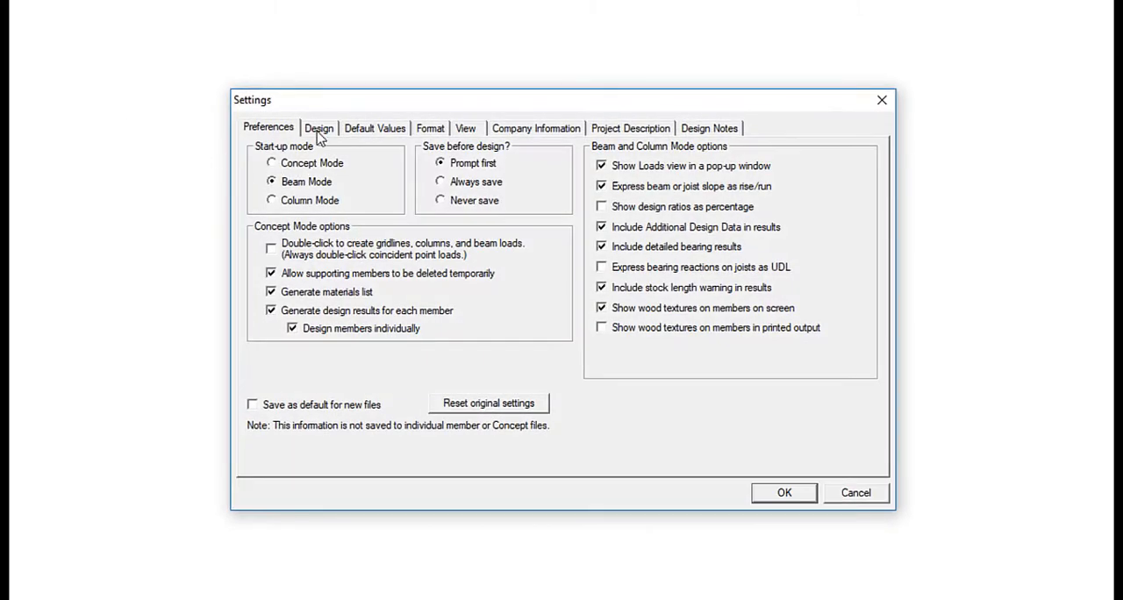
Review the Design and Default Values settings, then accept the settings.
click(319, 130)
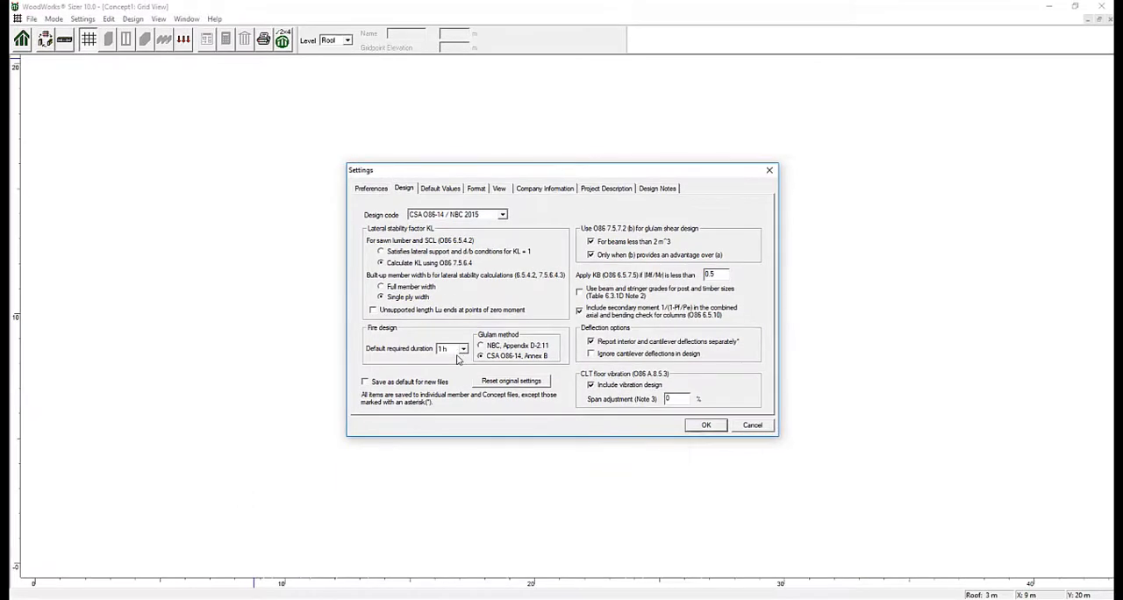
click(433, 189)
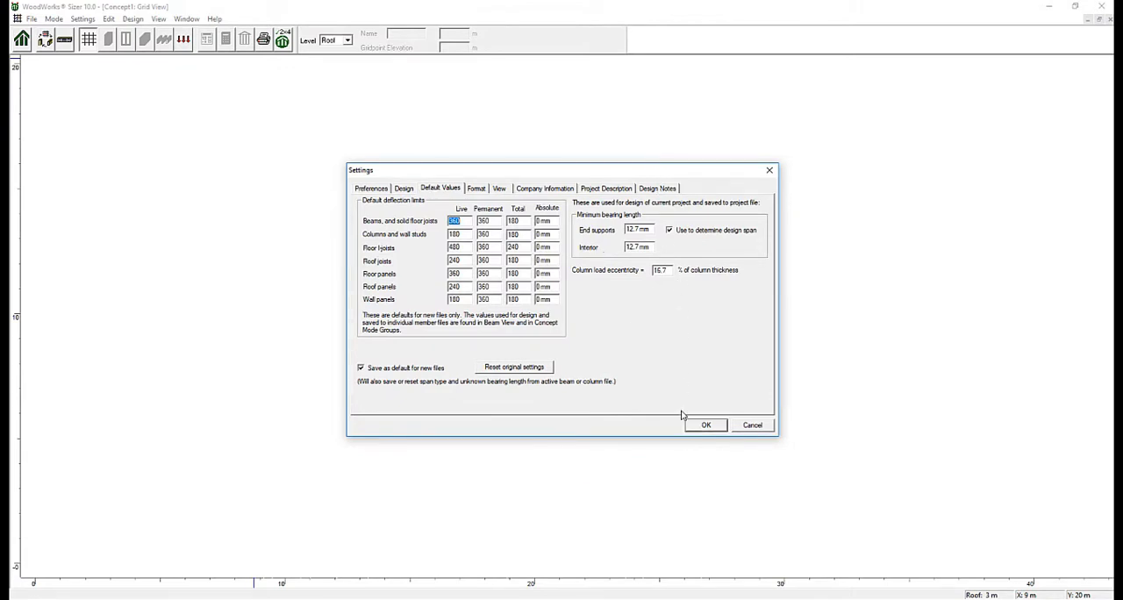
click(707, 426)
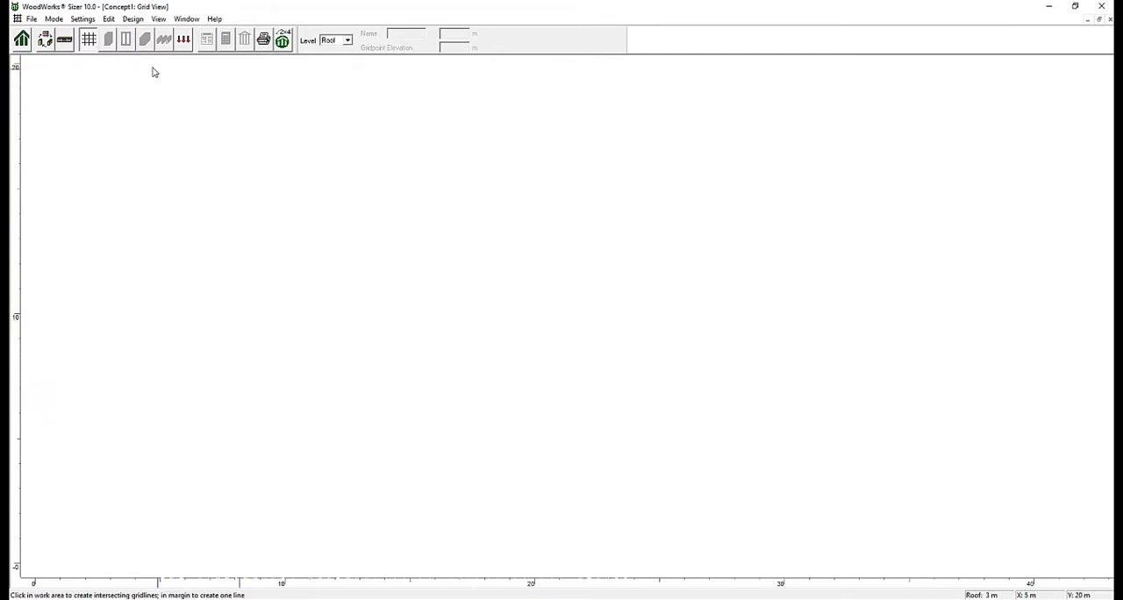
Generate a full grid of gridlines across the empty work area.
click(109, 19)
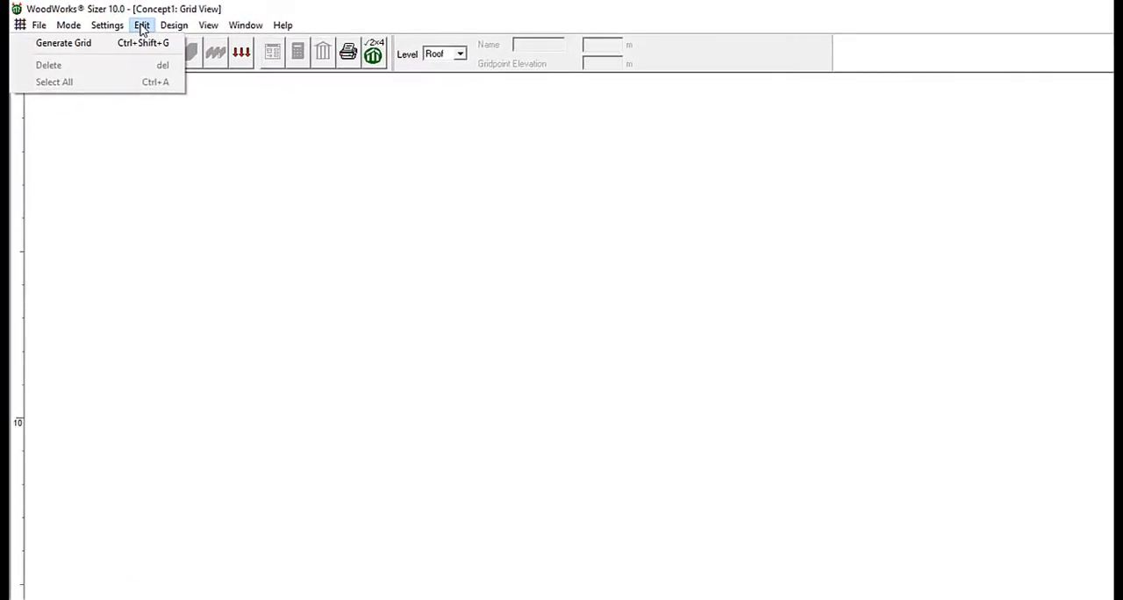
click(130, 32)
click(133, 32)
click(137, 34)
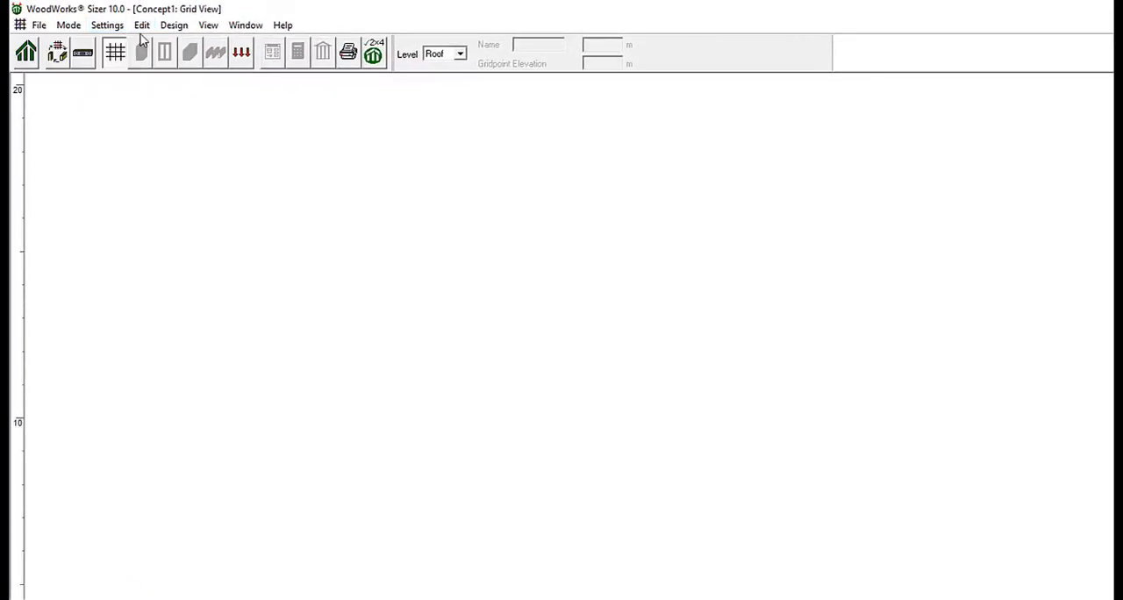
click(140, 33)
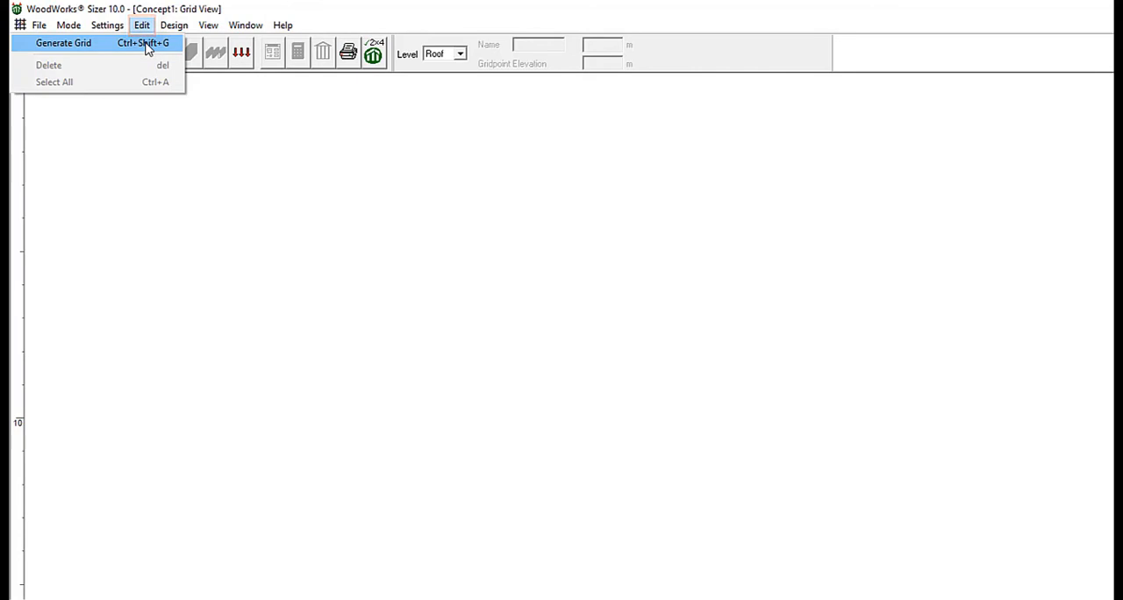
click(146, 44)
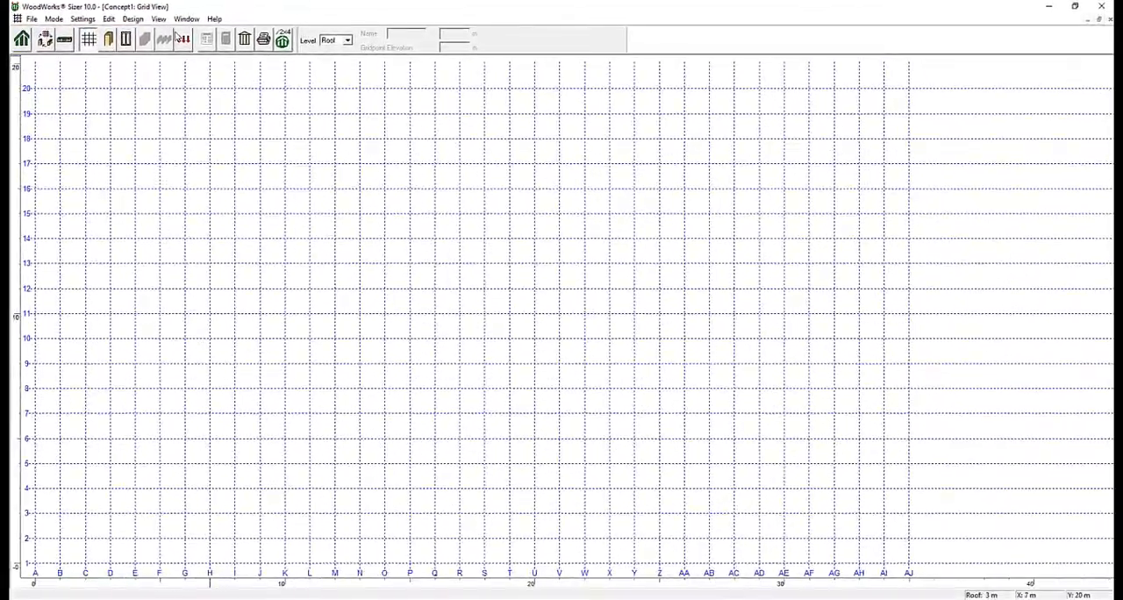
Add a level at 6 m elevation, copying the existing roof level.
click(136, 19)
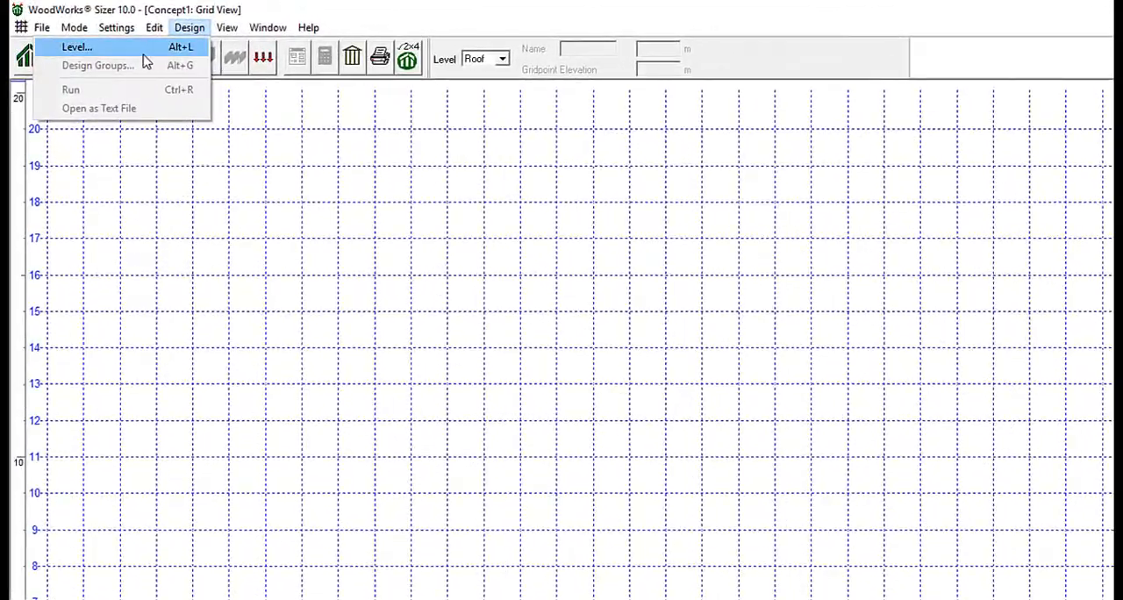
click(132, 35)
text(6)
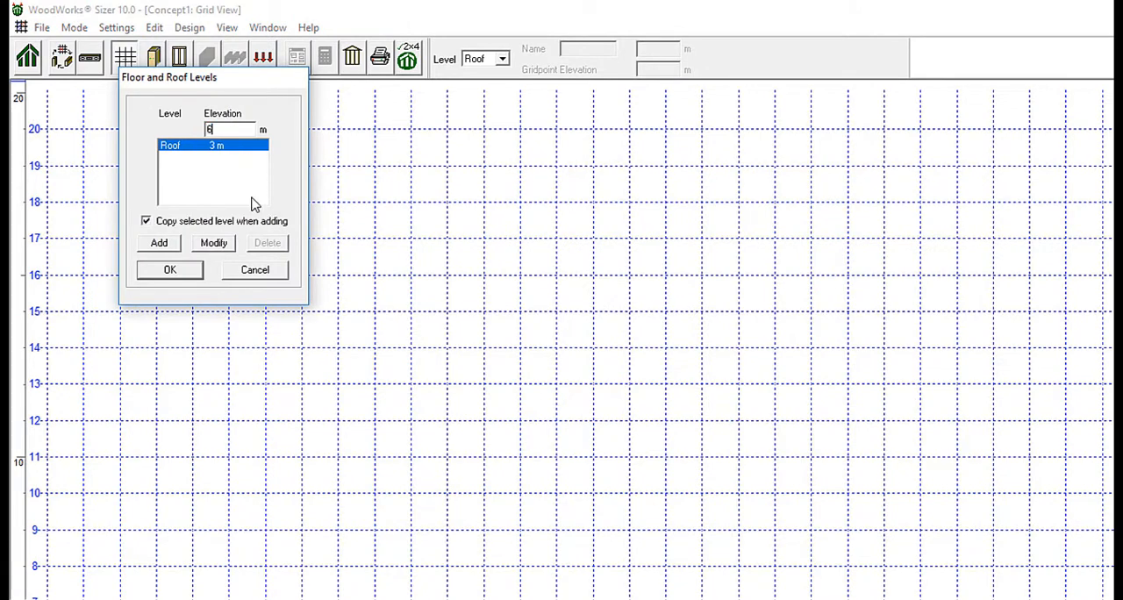
click(159, 243)
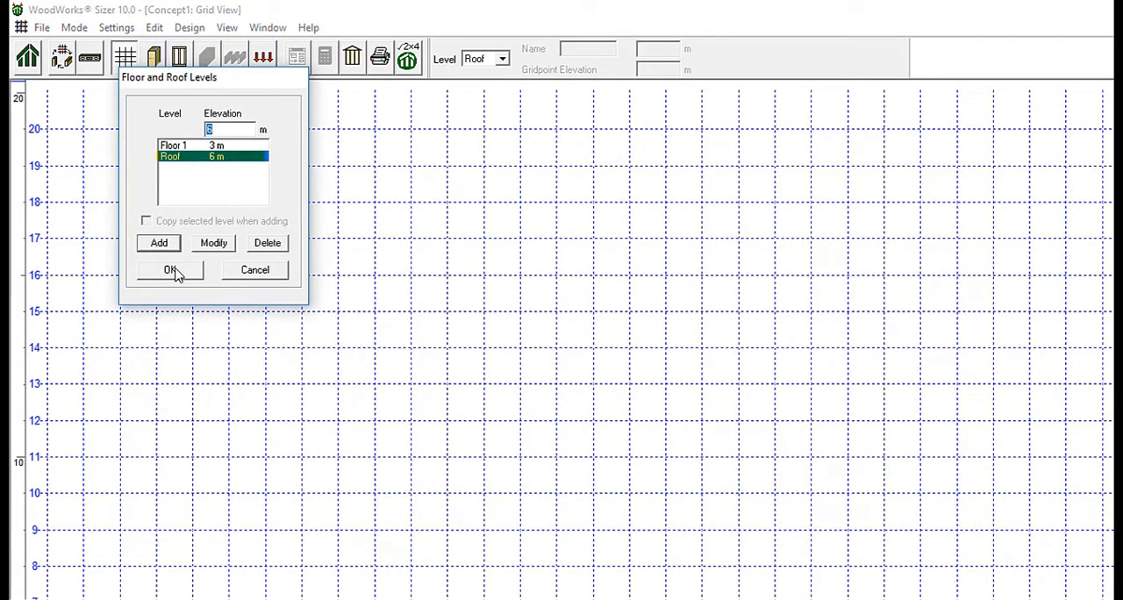
click(176, 272)
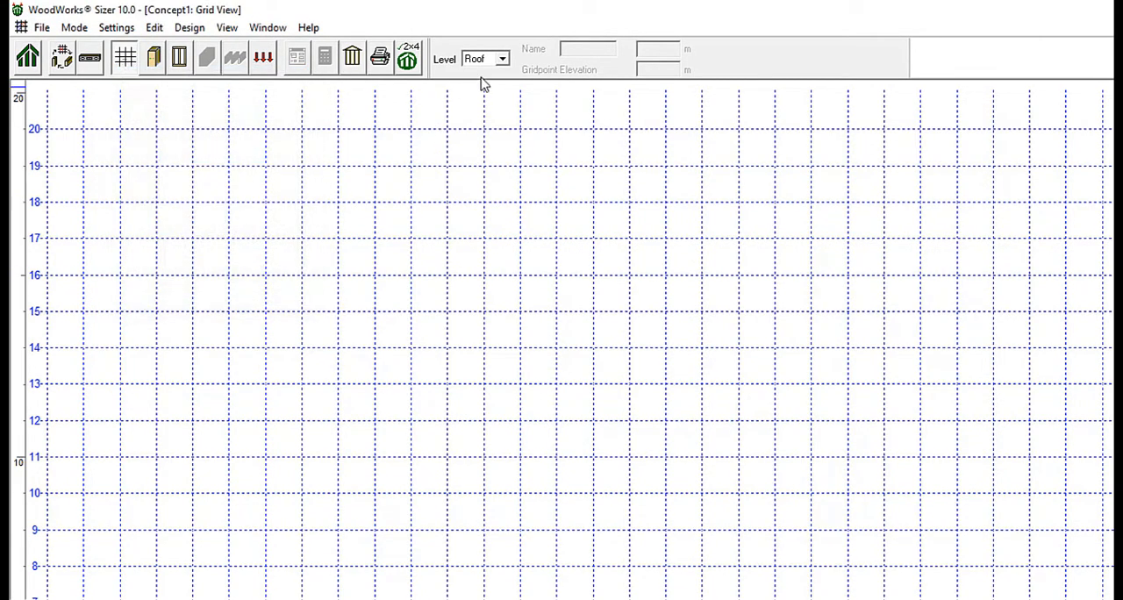
Place six columns on Floor 1 at gridpoints E4, E8, E12, M12, M8 and M4.
click(504, 59)
click(500, 79)
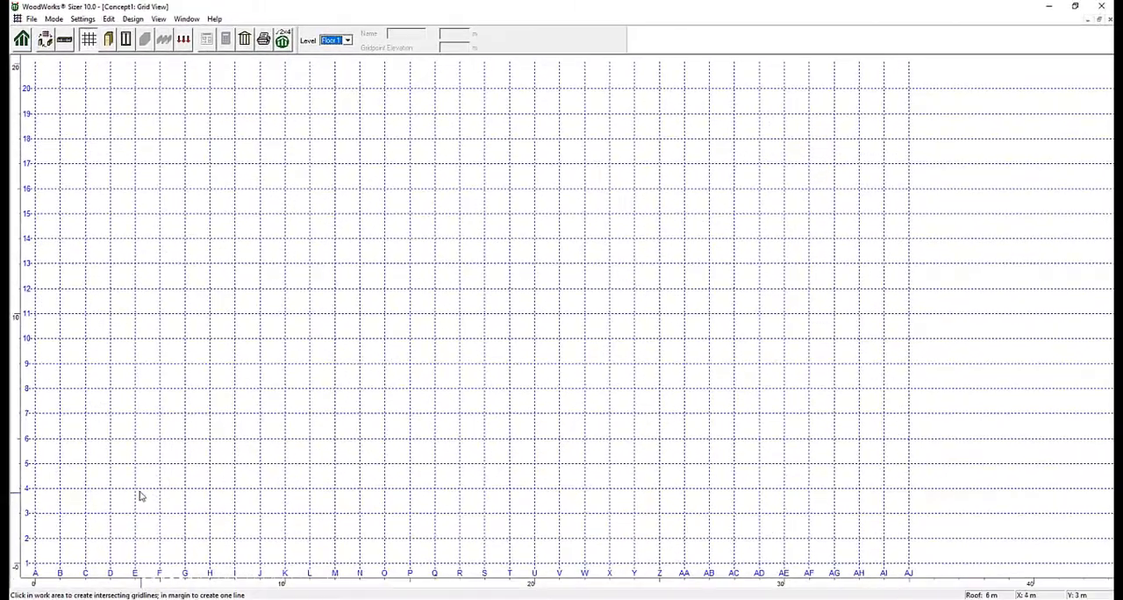
click(135, 493)
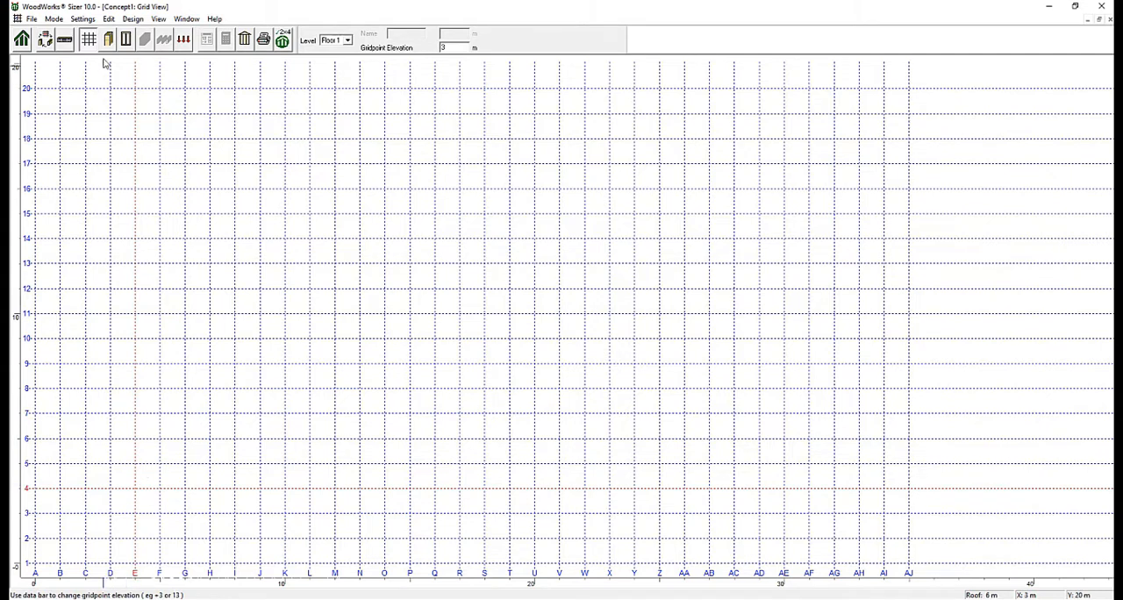
click(108, 41)
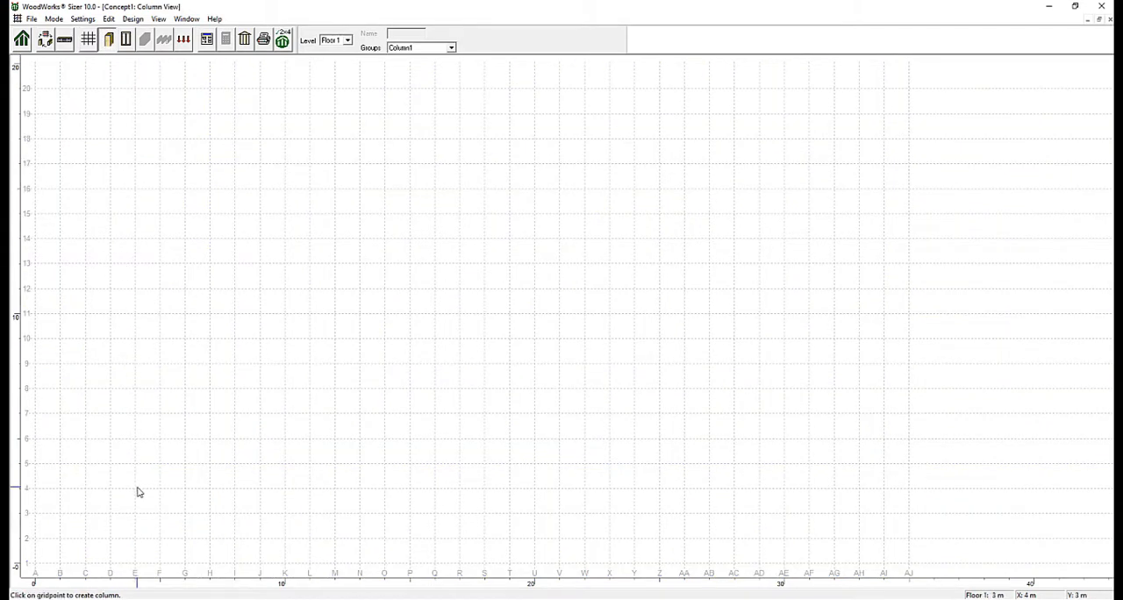
click(135, 387)
click(135, 287)
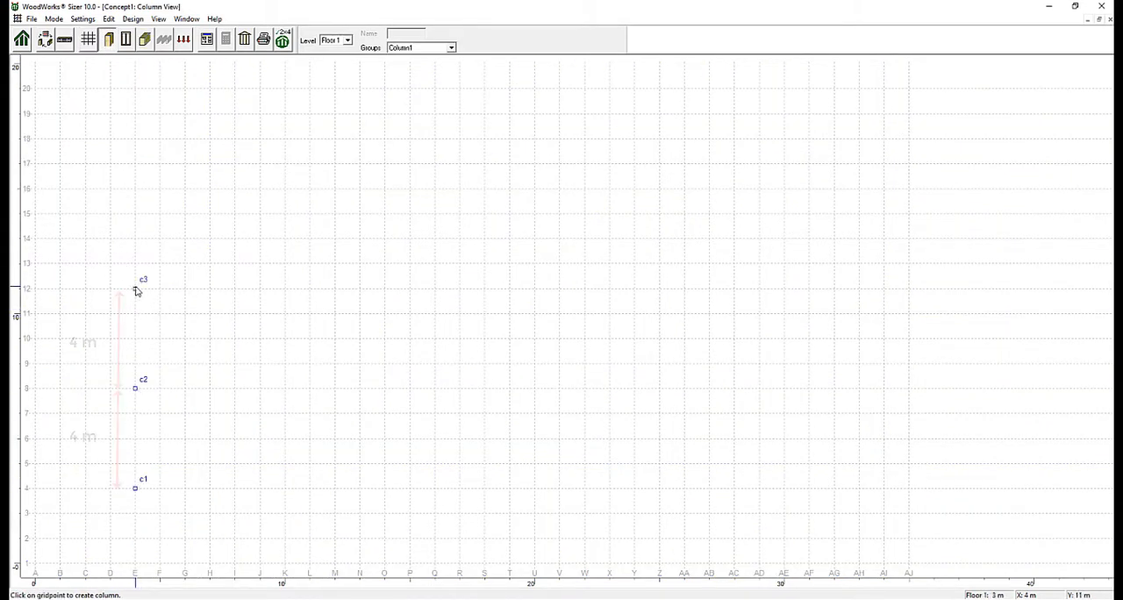
click(335, 288)
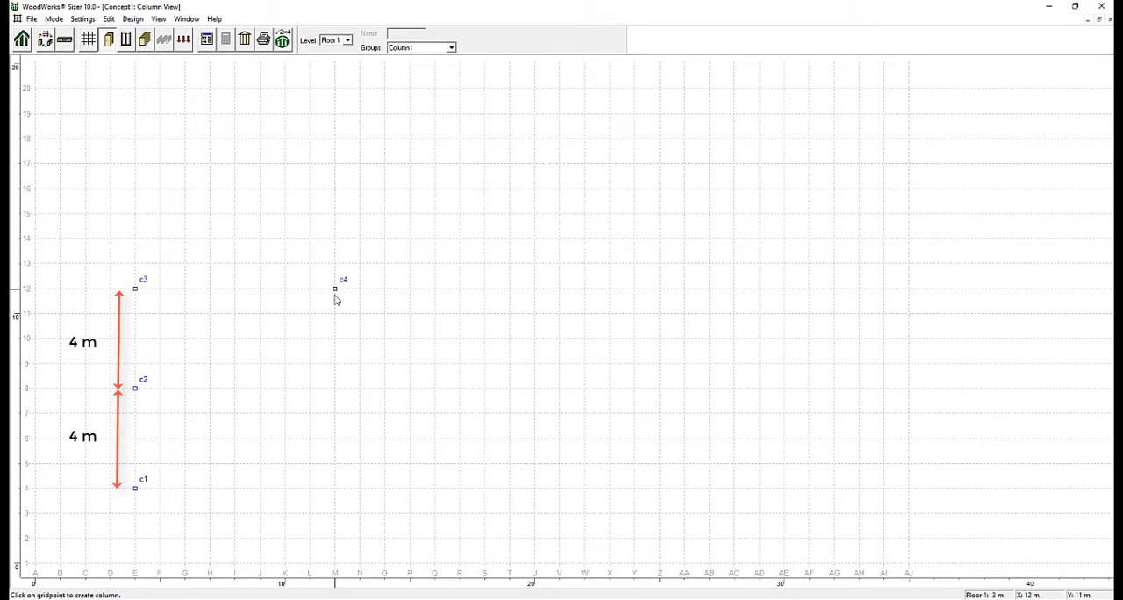
click(335, 388)
click(336, 488)
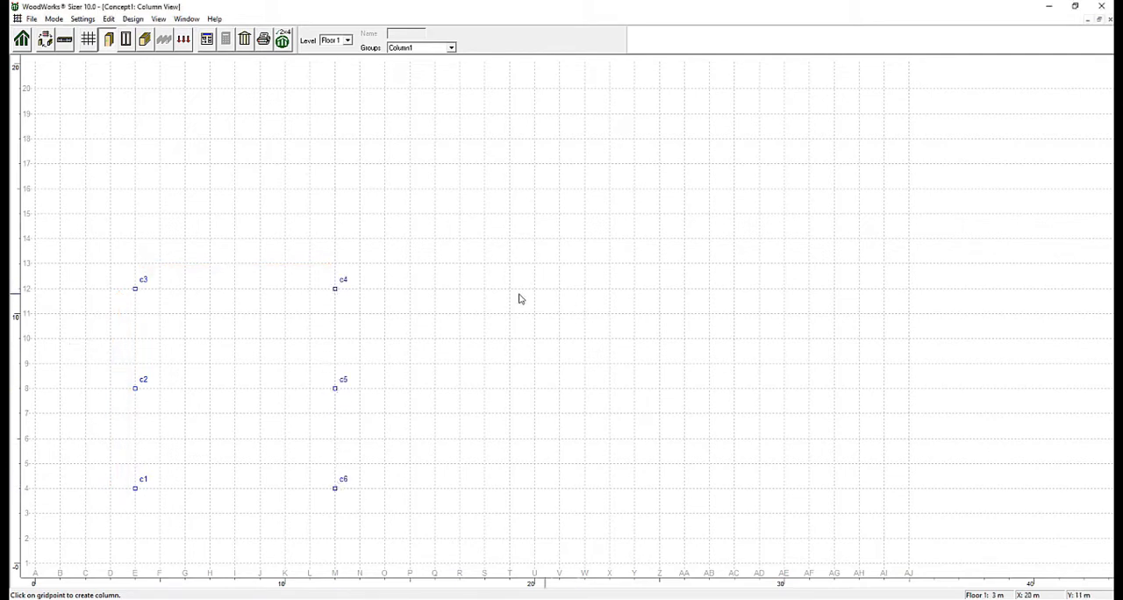
With the four corner columns selected, rename design group Column1 to Ext Columns and set it to S-P-F species, grade No.2.
click(336, 388)
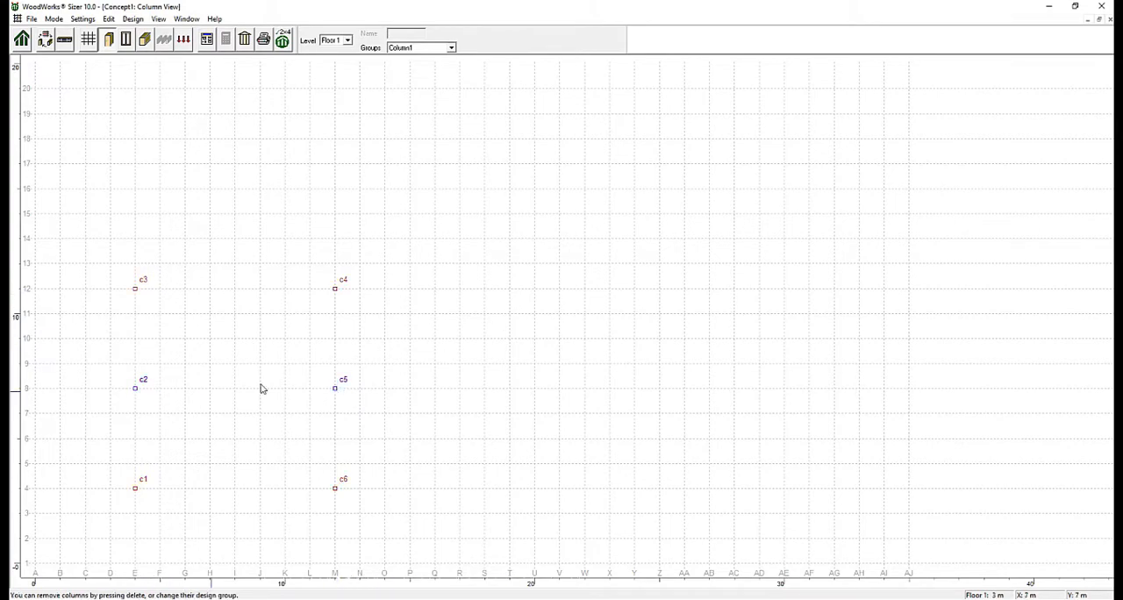
click(207, 39)
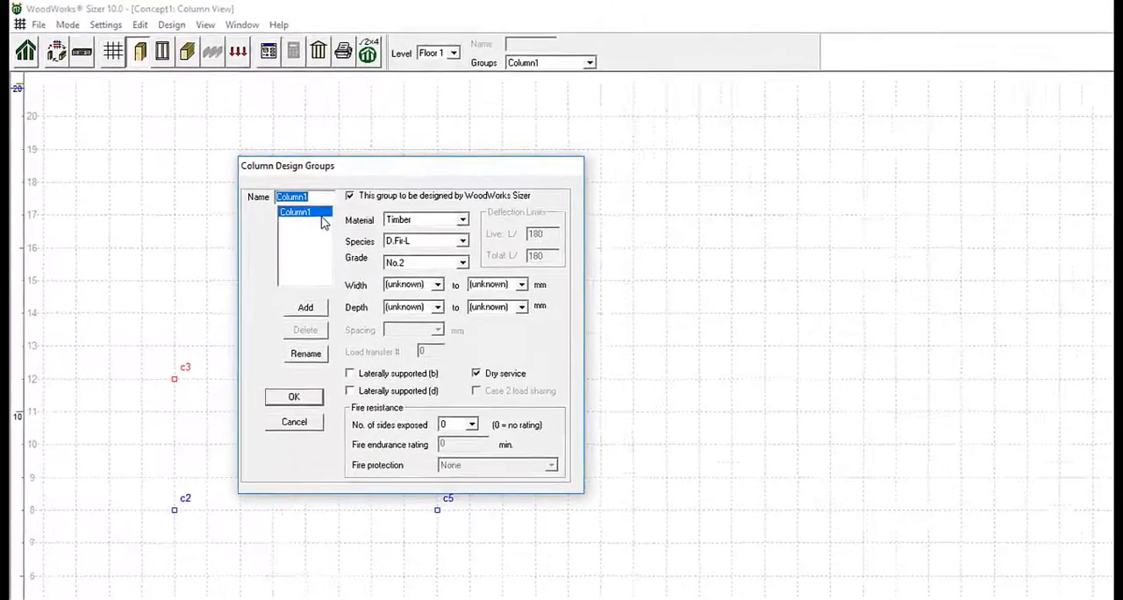
text(Ext Col)
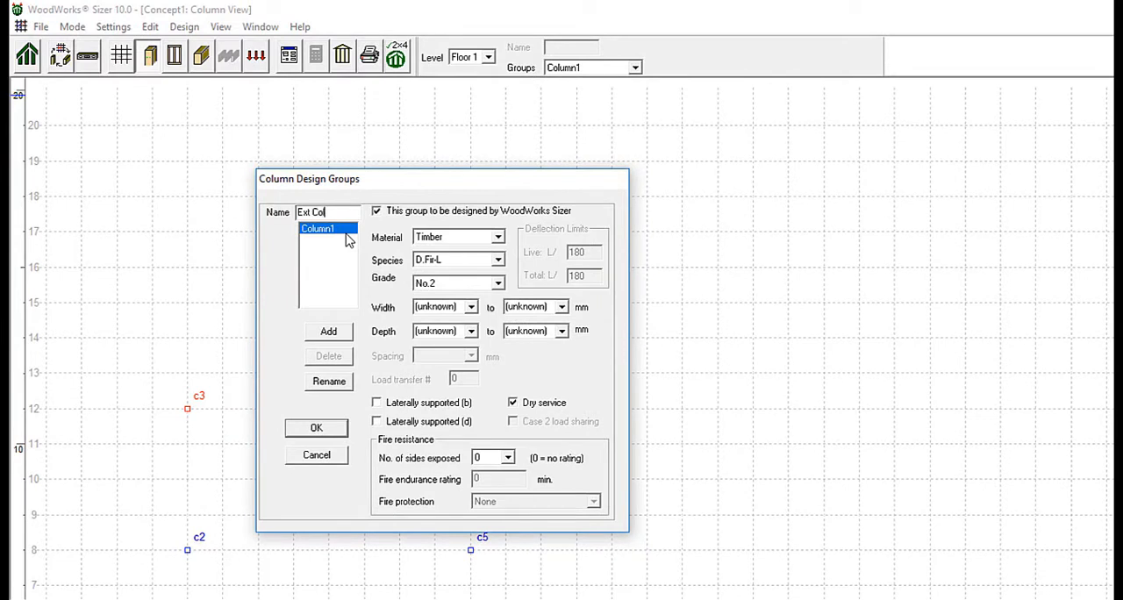
text(umns)
click(497, 260)
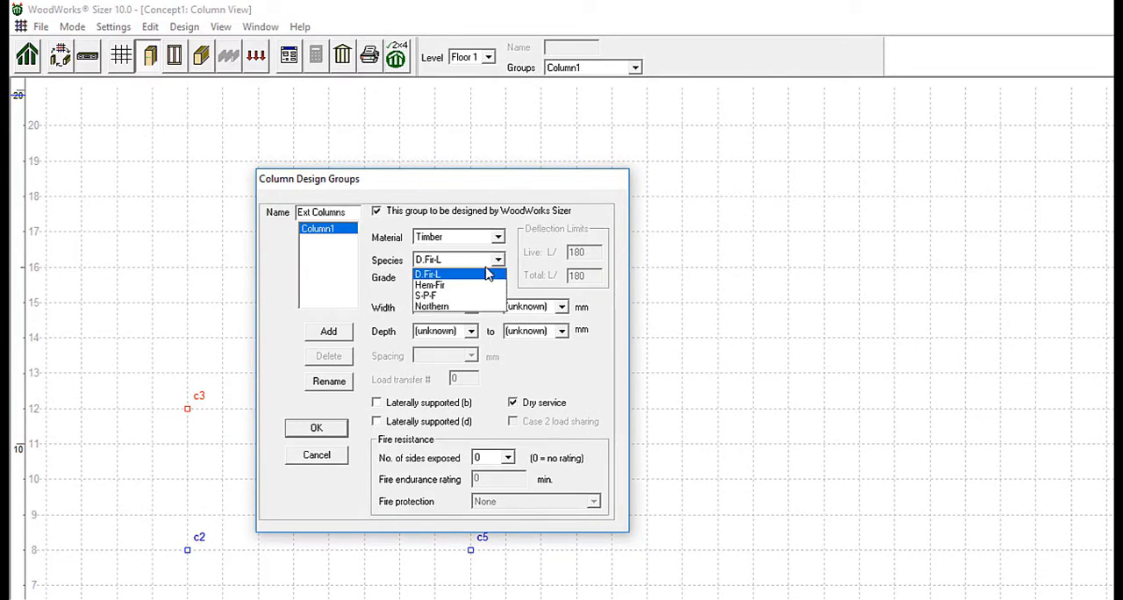
click(459, 295)
click(493, 283)
click(493, 289)
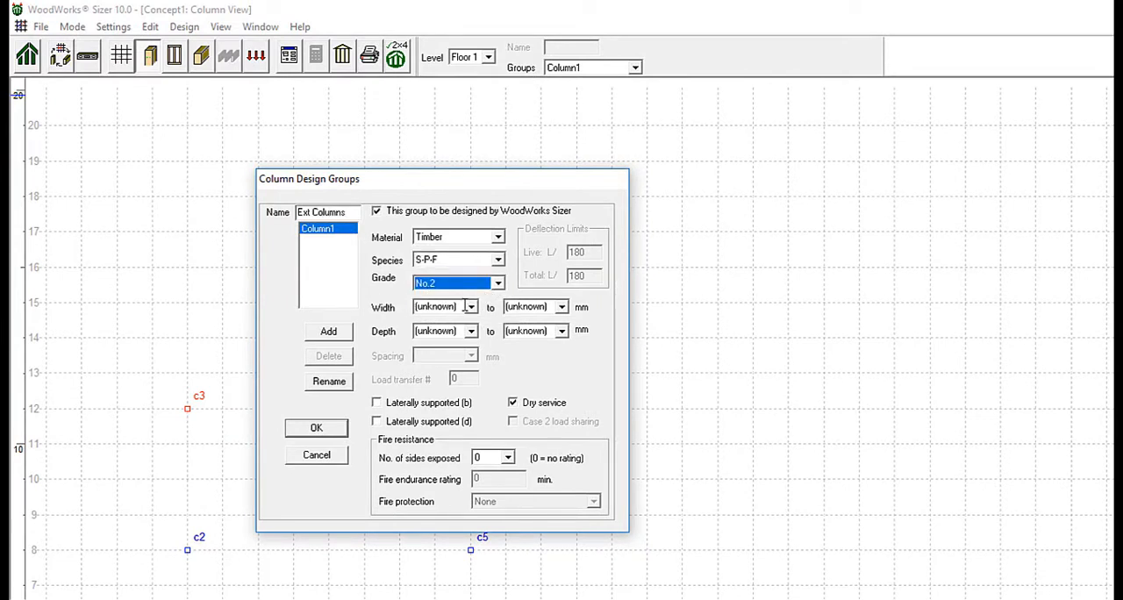
click(469, 307)
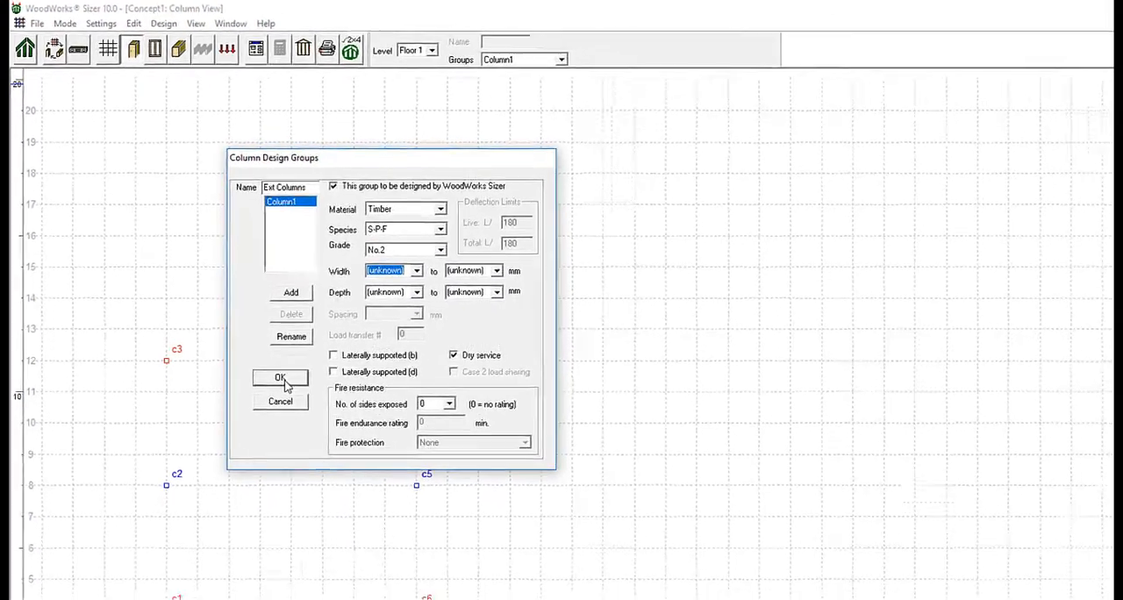
click(329, 381)
click(228, 302)
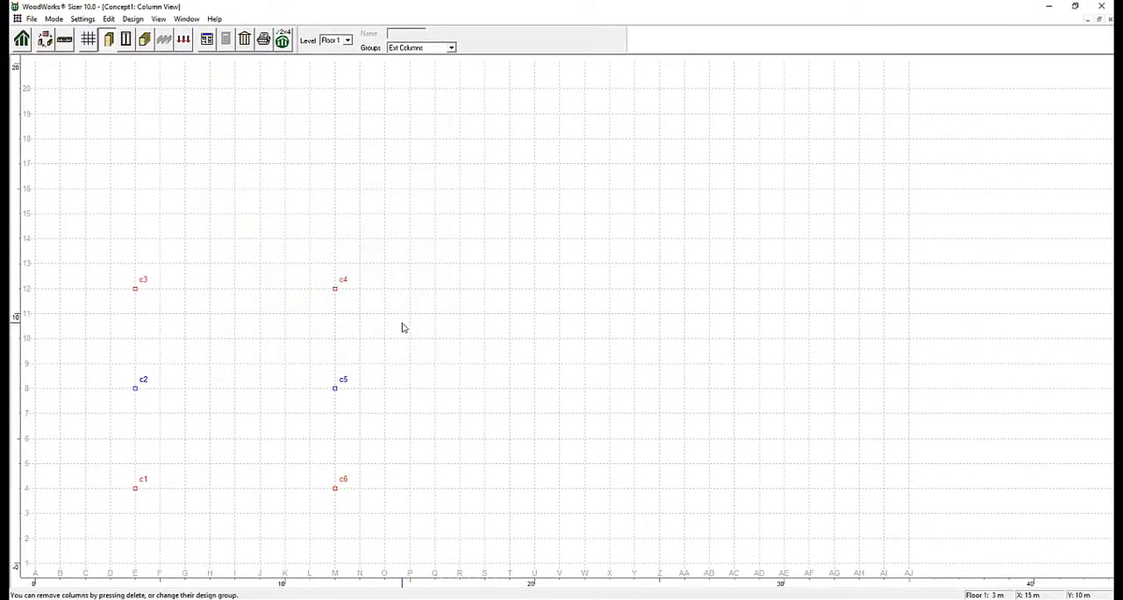
Select the middle columns c2 and c5 and add a new column design group named Int Column.
click(136, 389)
shift+click(335, 390)
click(208, 40)
text(Int Column)
click(242, 235)
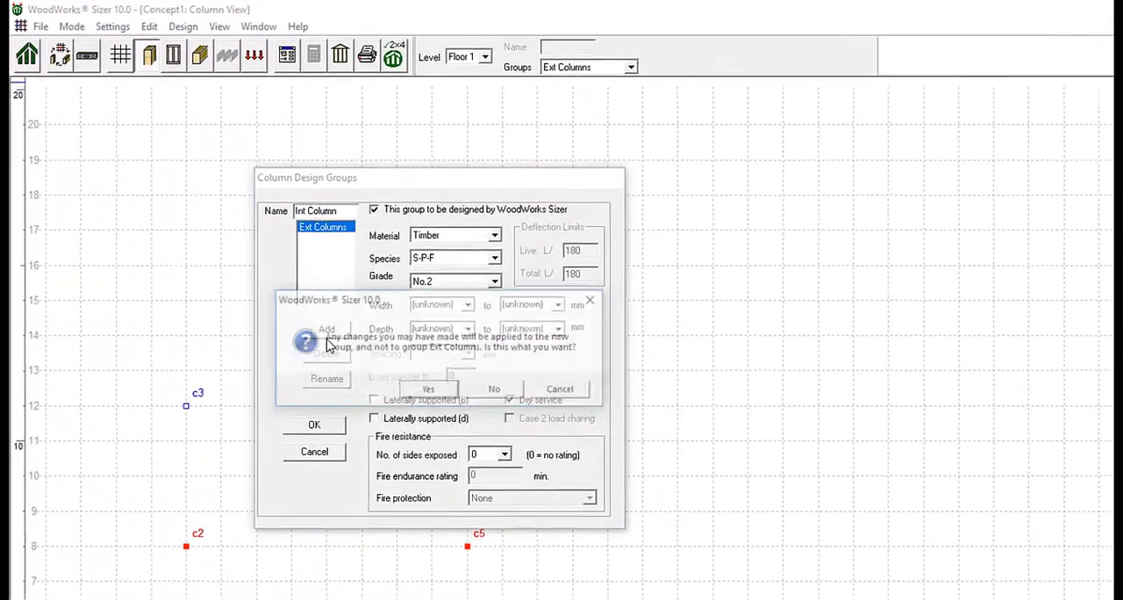
click(430, 393)
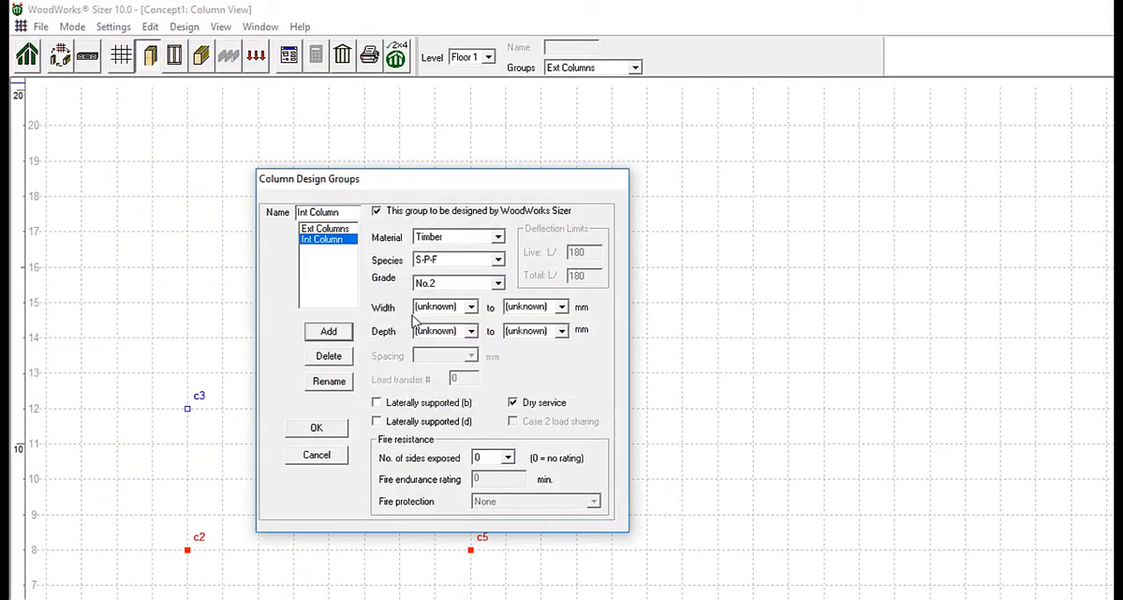
Set the Int Column group to Built-up material, grade No.3/Stud, with lateral support in the b direction.
click(497, 237)
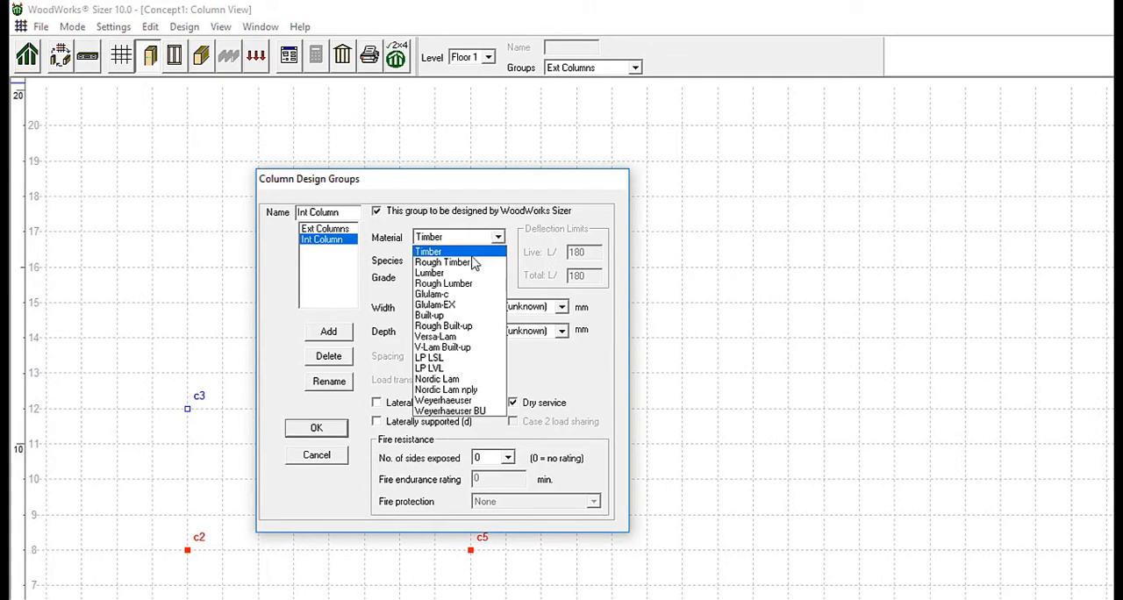
click(460, 315)
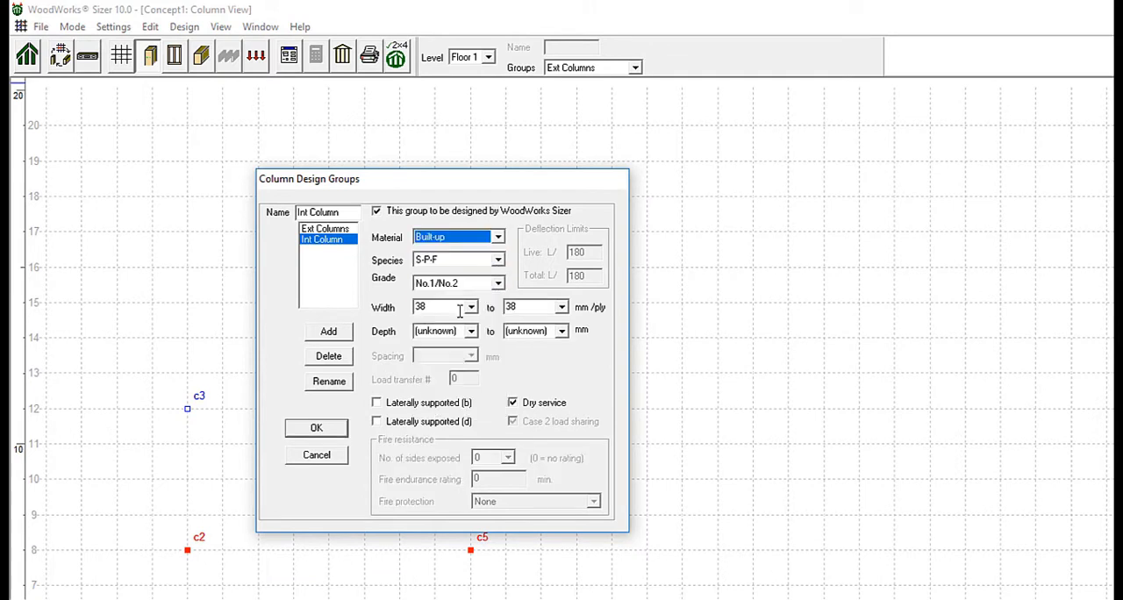
click(498, 283)
click(458, 319)
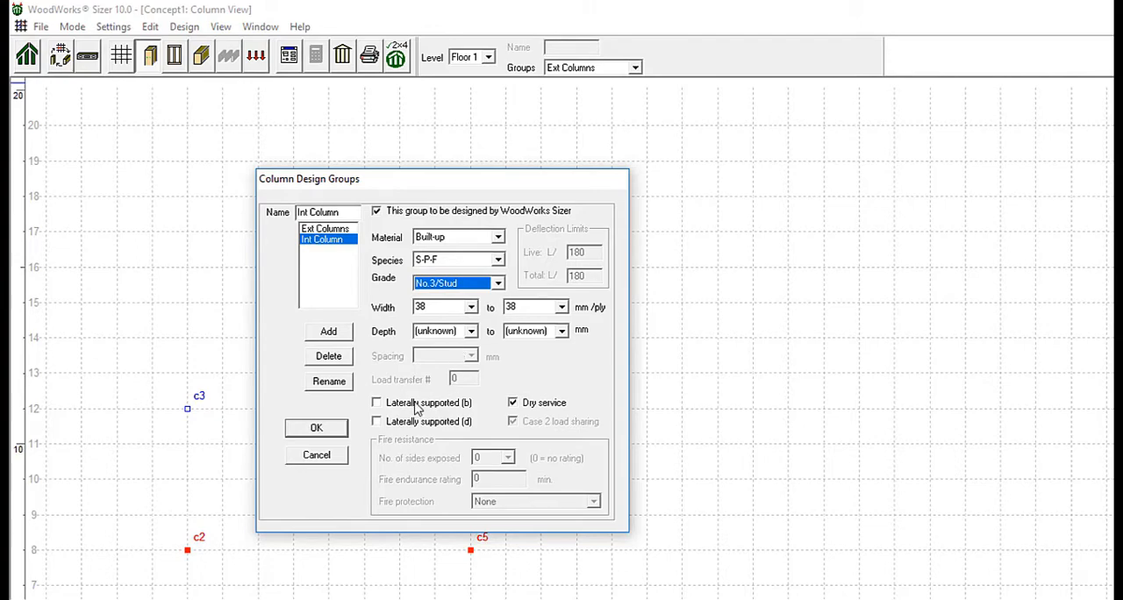
click(376, 403)
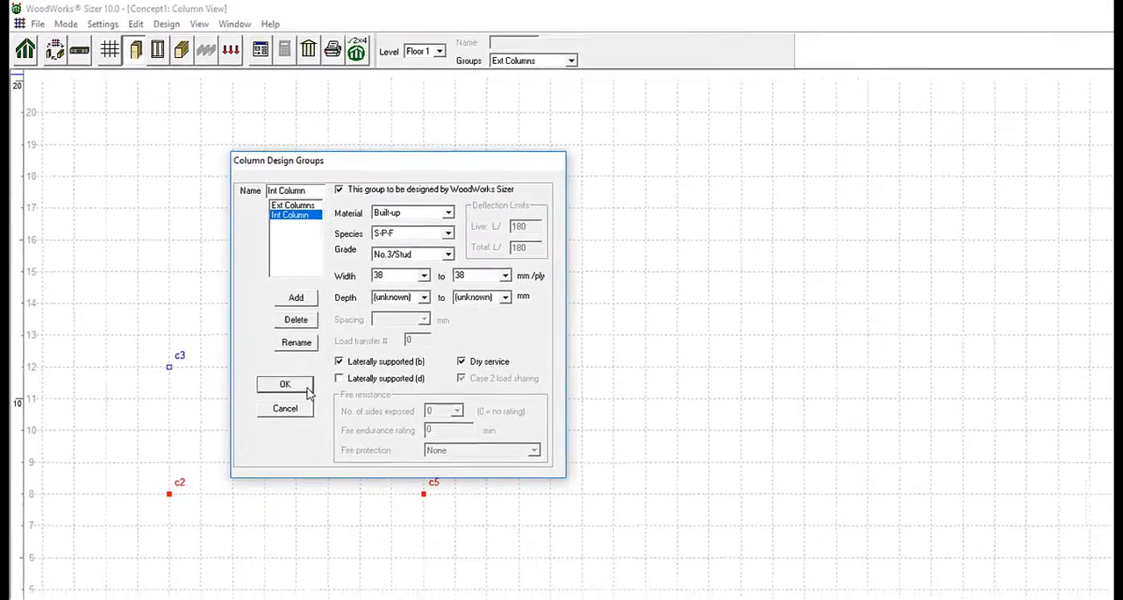
click(336, 432)
Assign columns c2 and c5 to the Int Column group and check the design group of corner column c4.
click(451, 48)
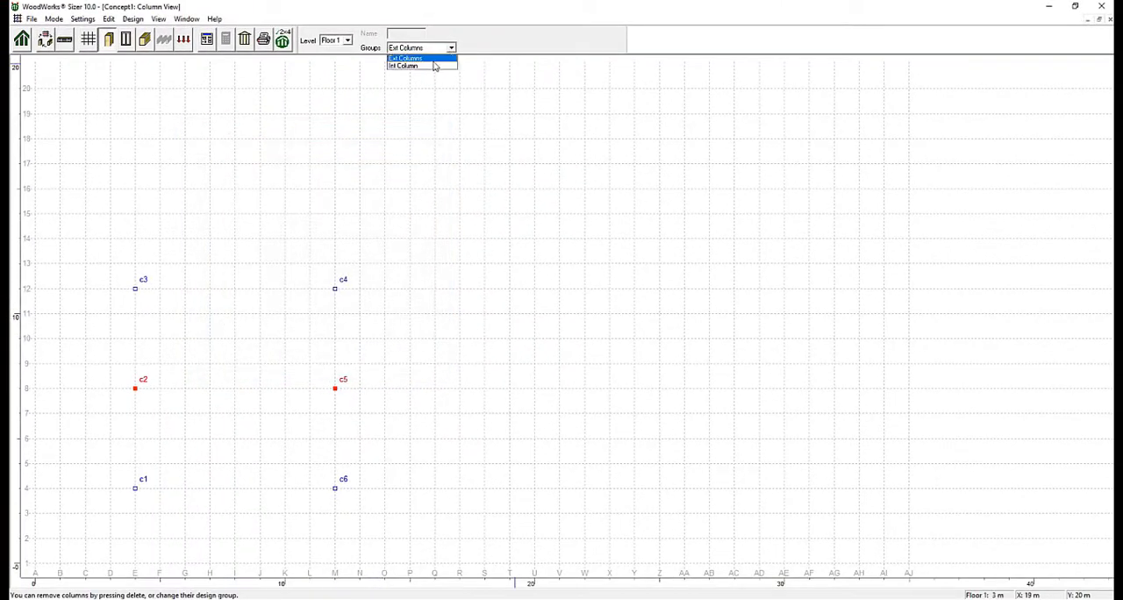
click(436, 65)
click(549, 330)
click(336, 290)
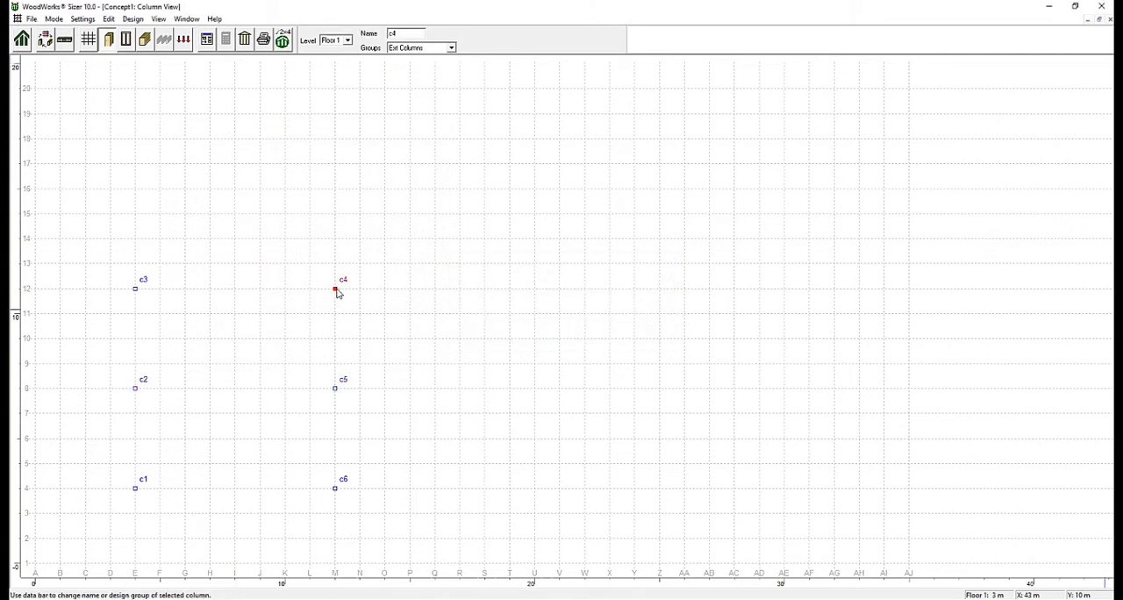
Draw two walls on Floor 1 from gridline 12 to gridline 4, one along gridline E and one along M.
click(128, 44)
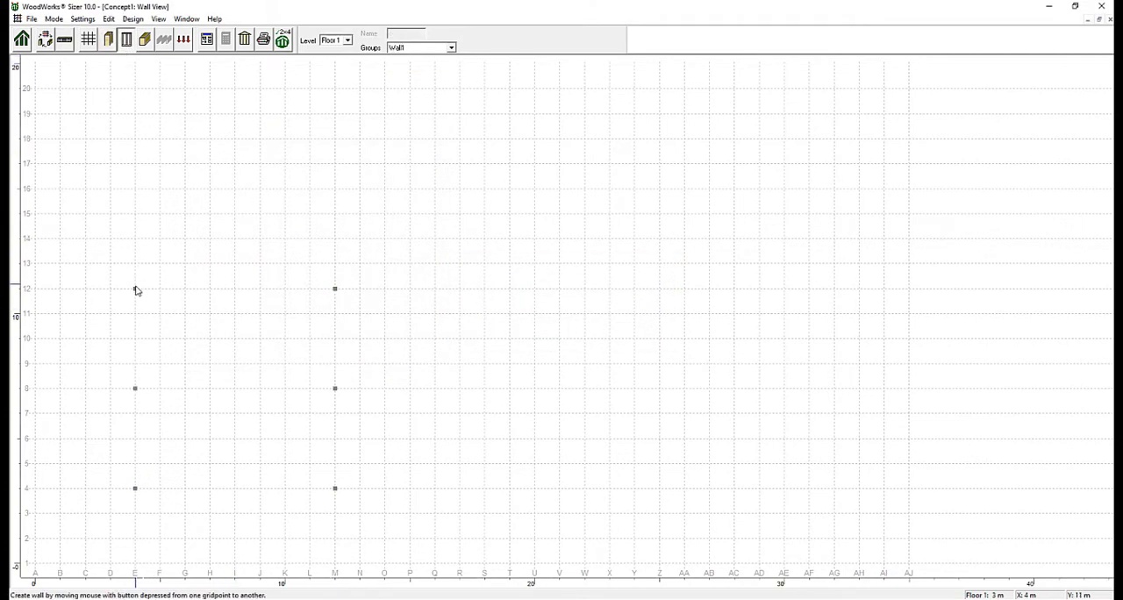
drag(135, 289, 135, 489)
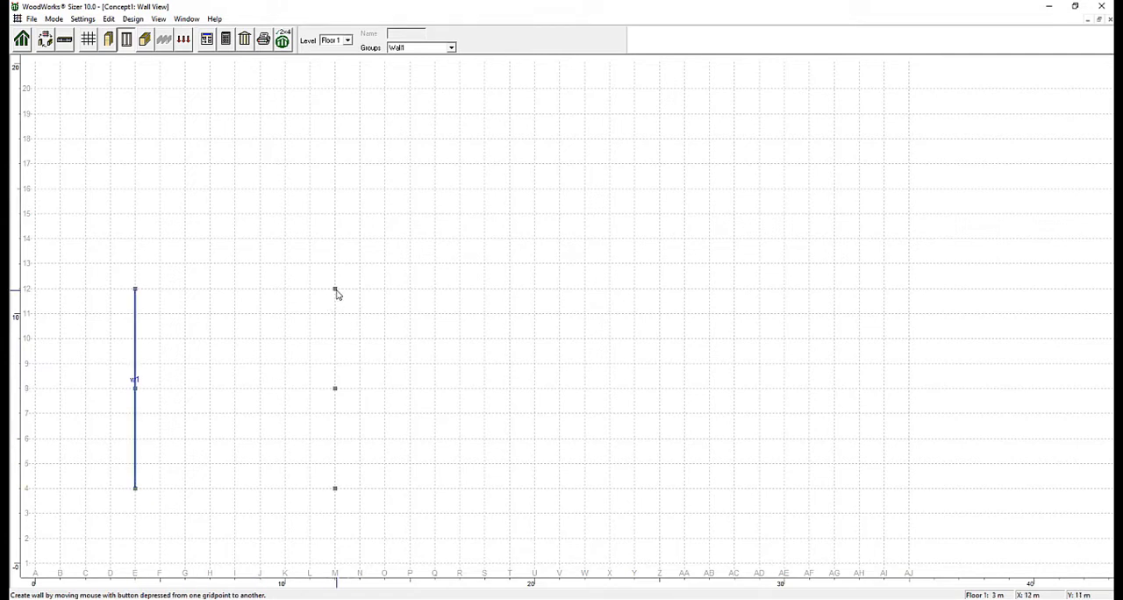
drag(336, 291, 336, 492)
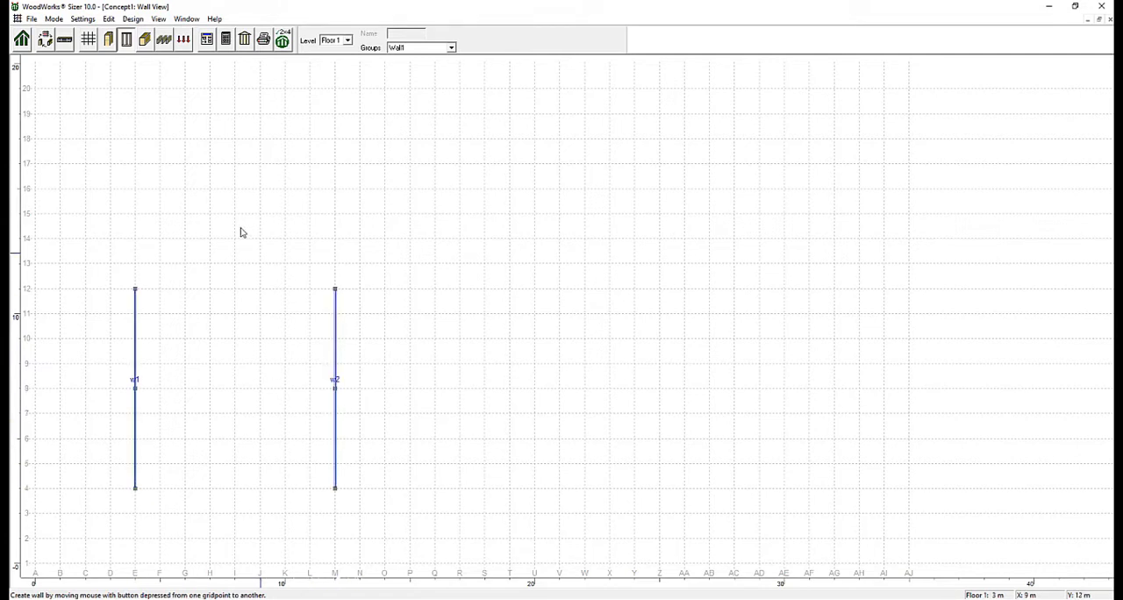
Set the grade of the Wall1 design group to No.3/Stud.
click(207, 39)
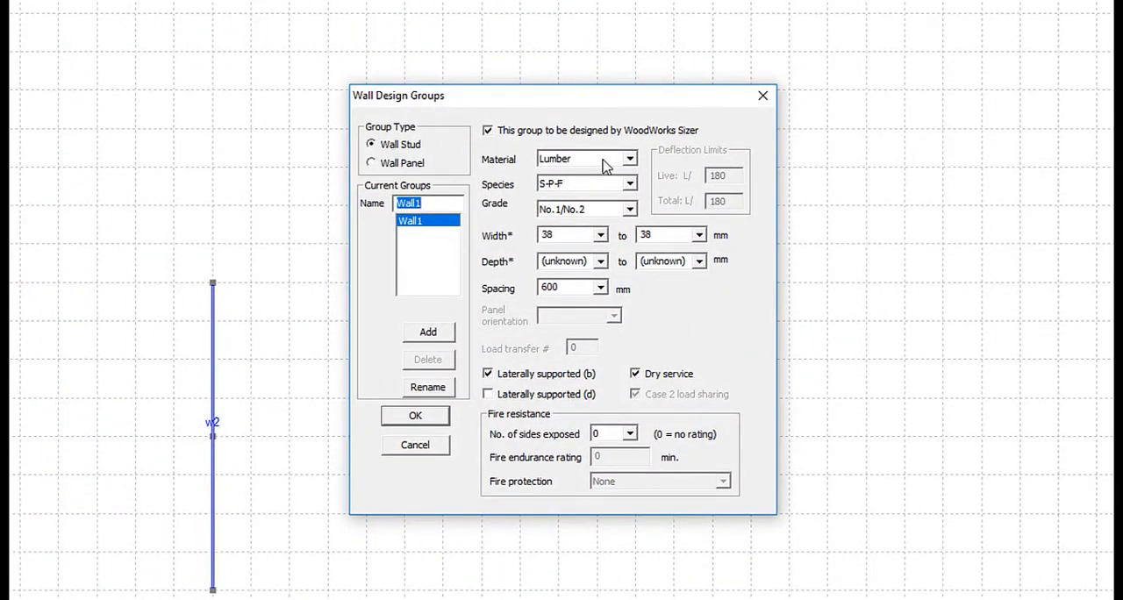
click(608, 213)
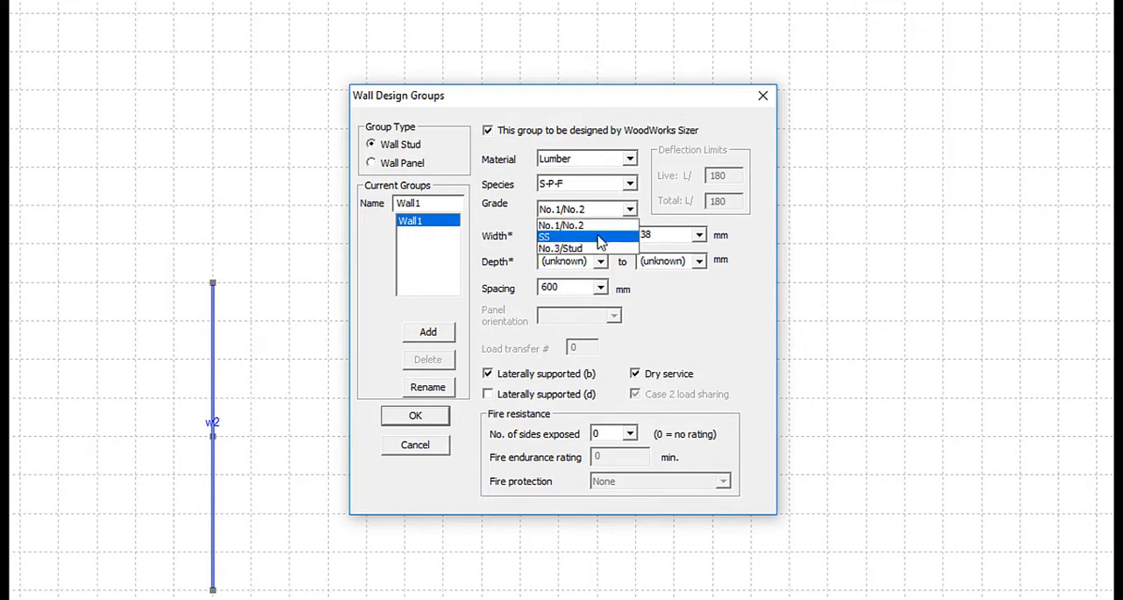
click(593, 250)
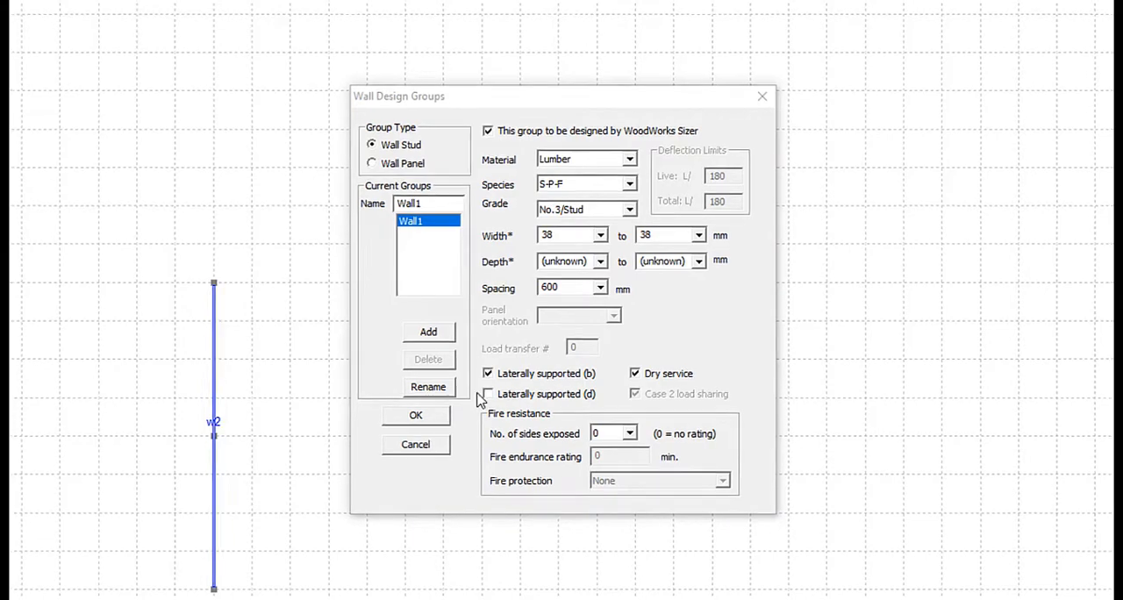
click(416, 415)
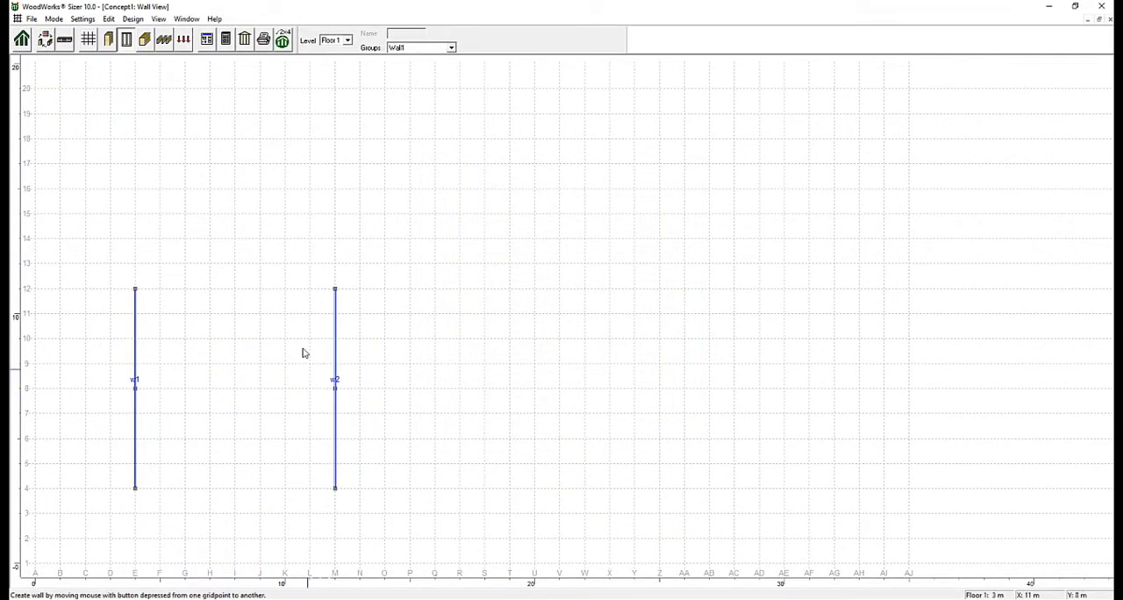
Draw three Floor 1 beams starting at gridline D: along gridlines 12 and 4 to P, and along gridline 8 to Q.
click(145, 39)
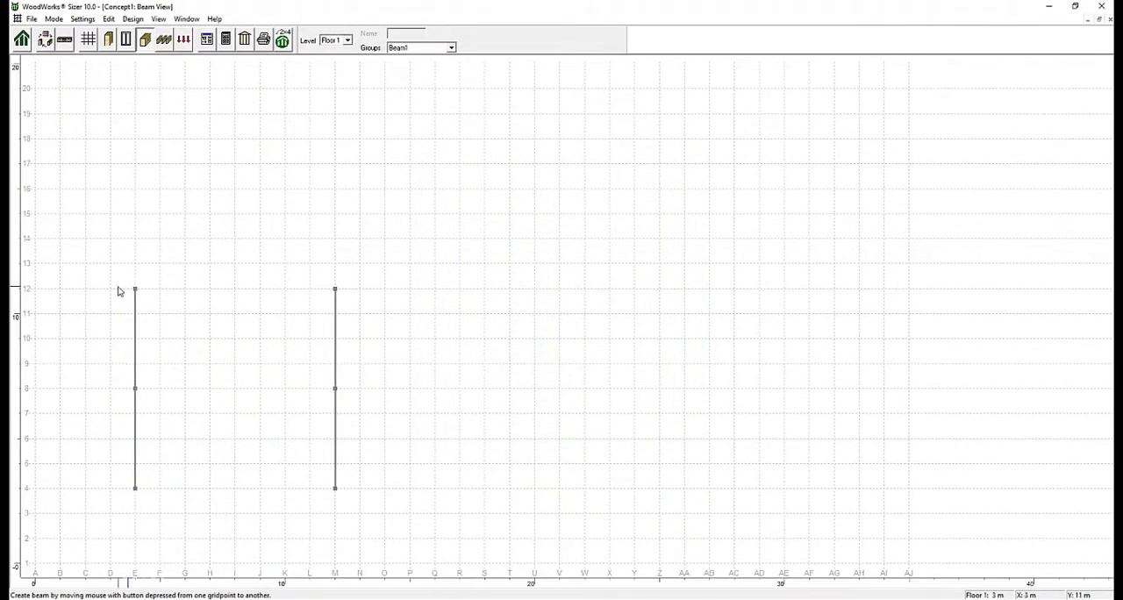
drag(110, 294, 408, 293)
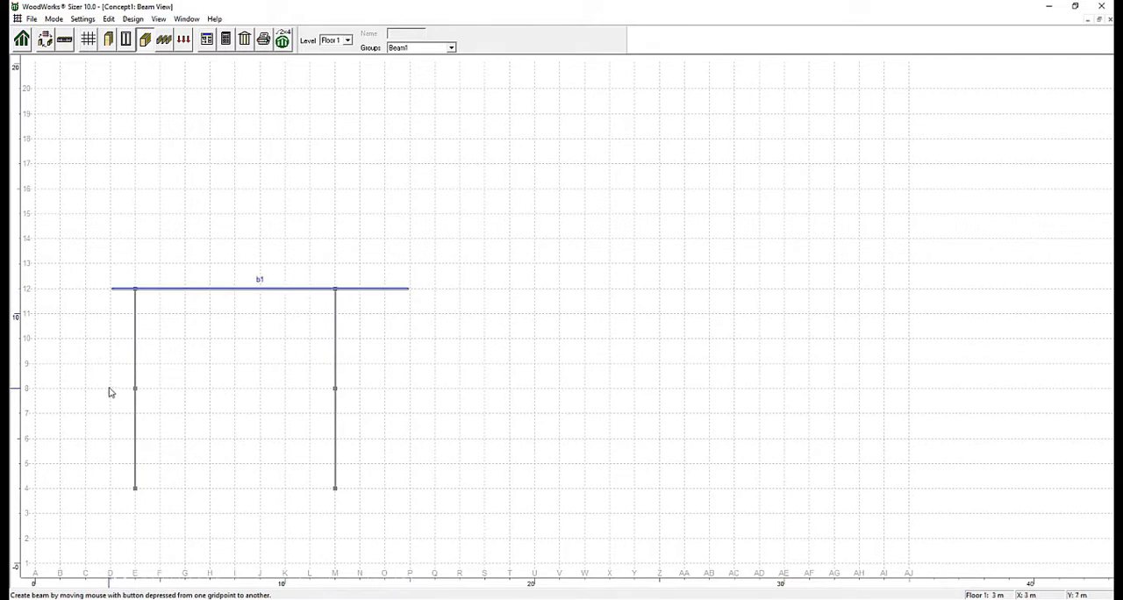
drag(110, 388, 435, 391)
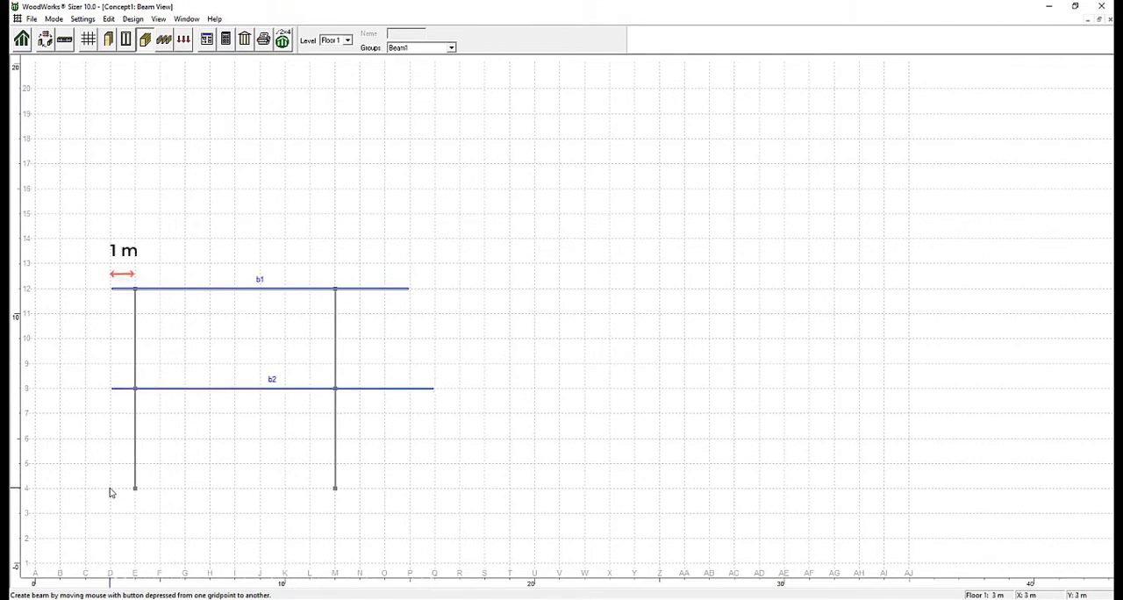
drag(343, 490, 411, 492)
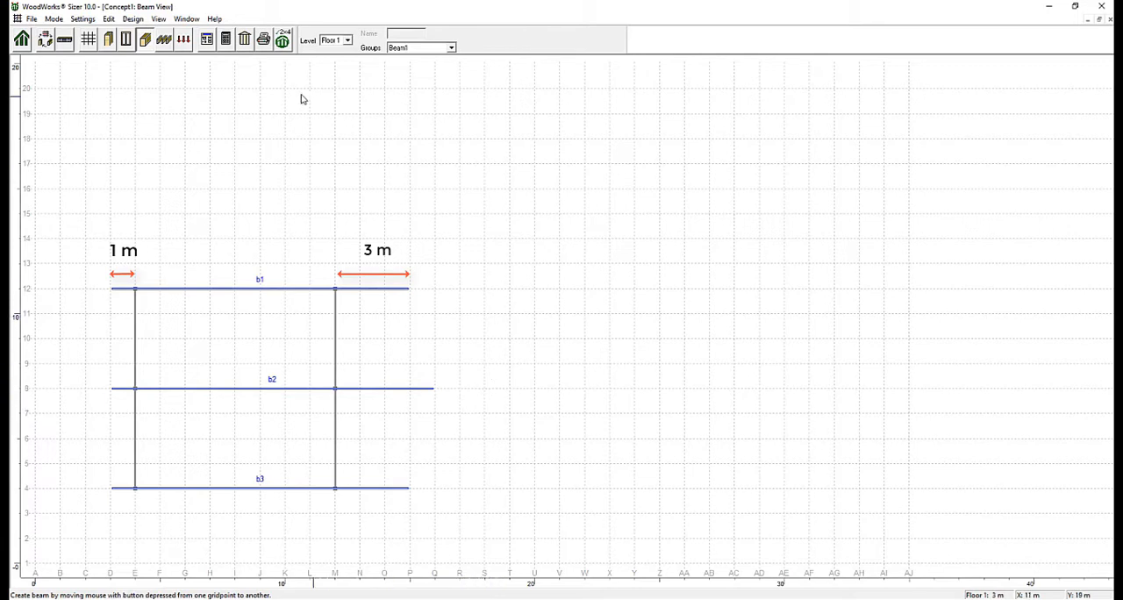
Set the Beam1 design group to Glulam-EX material and Spruce-Pine species, with dry service turned off.
click(209, 47)
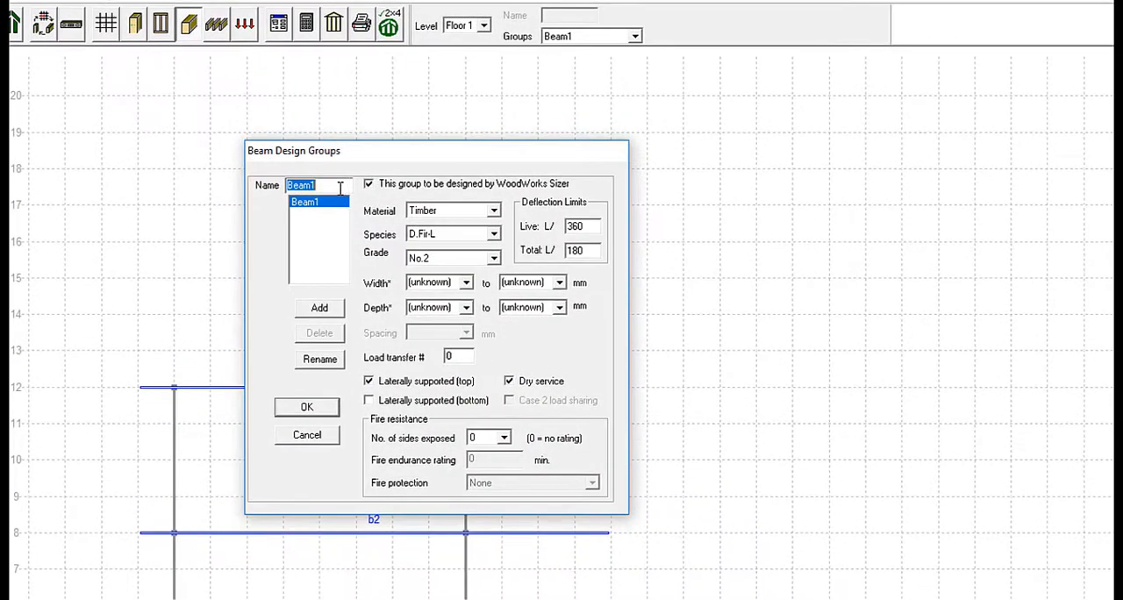
click(483, 215)
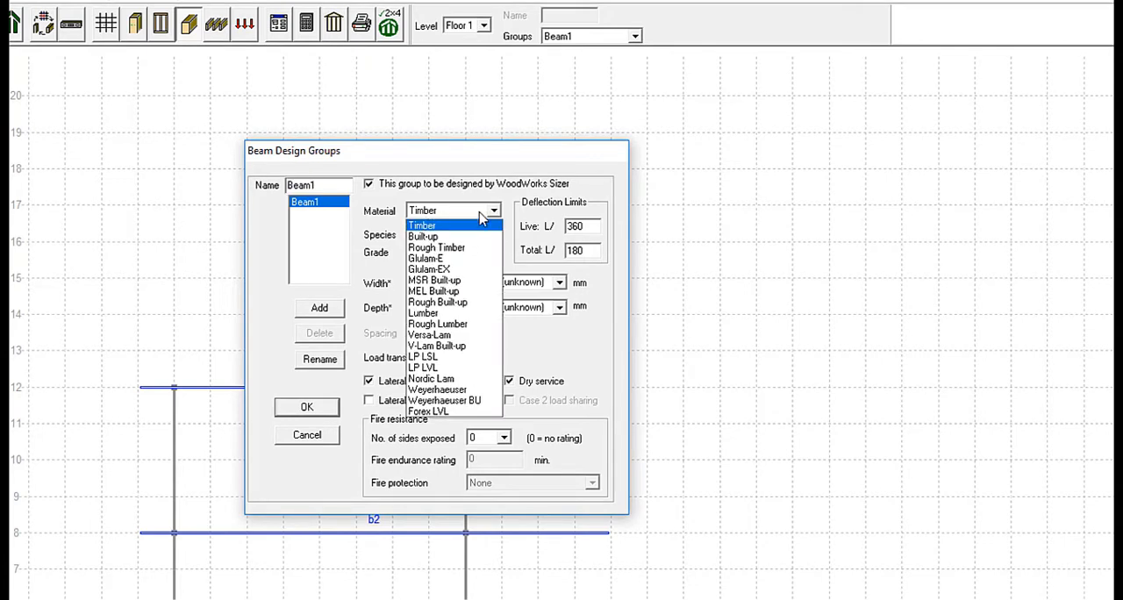
click(466, 269)
click(479, 238)
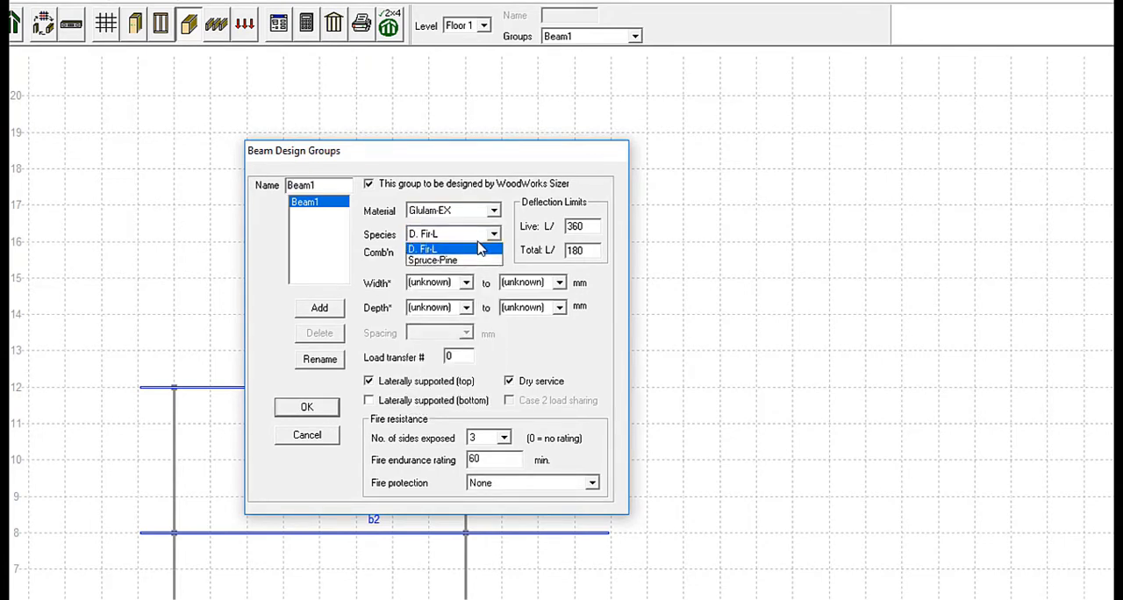
click(472, 261)
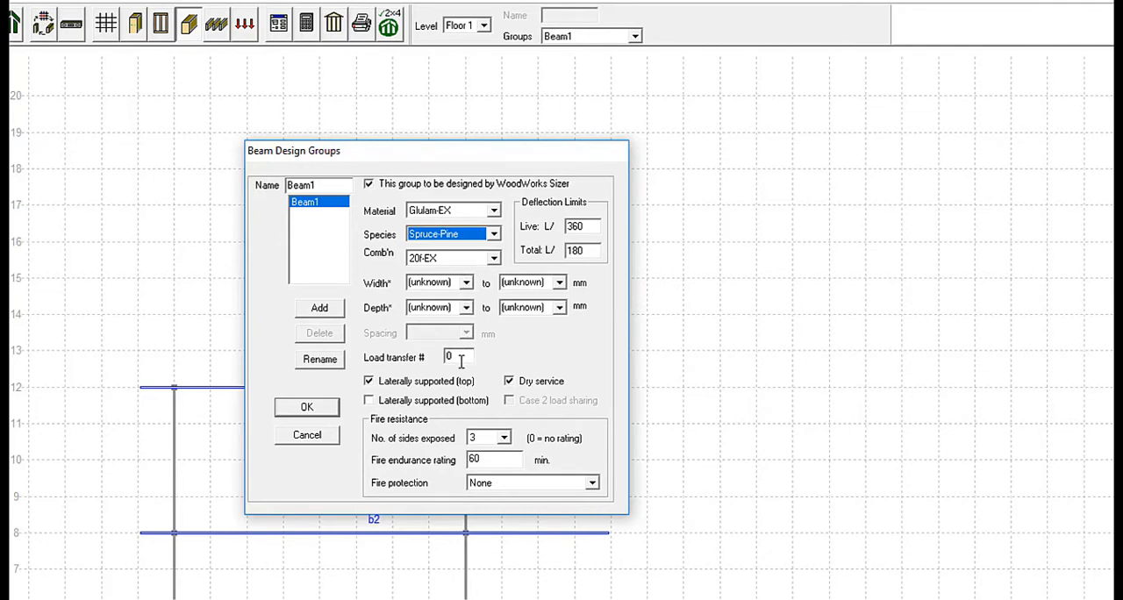
click(510, 383)
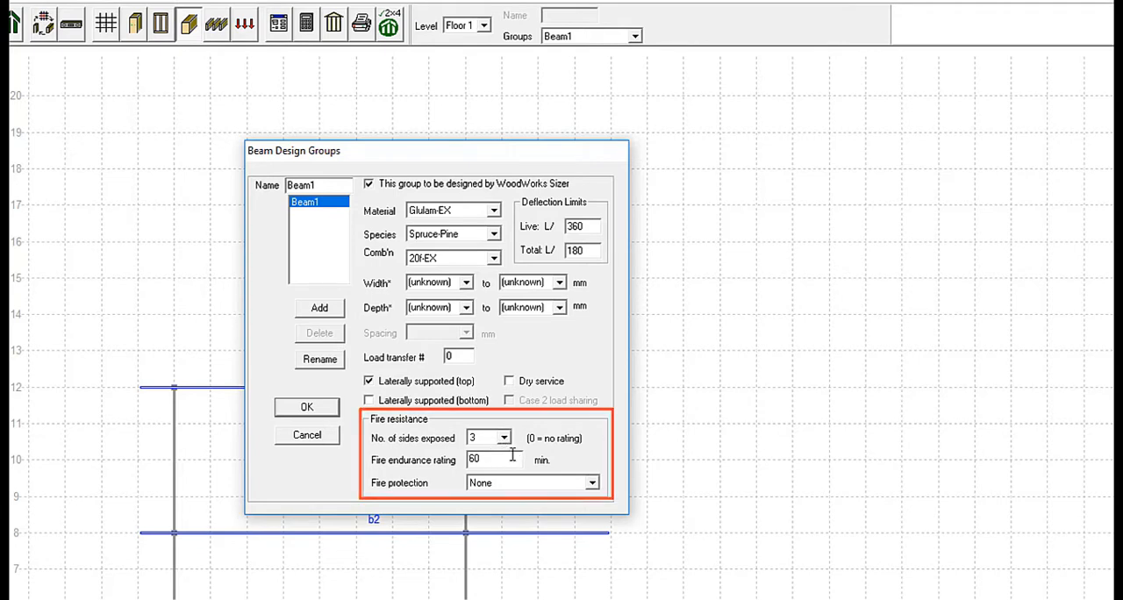
click(303, 410)
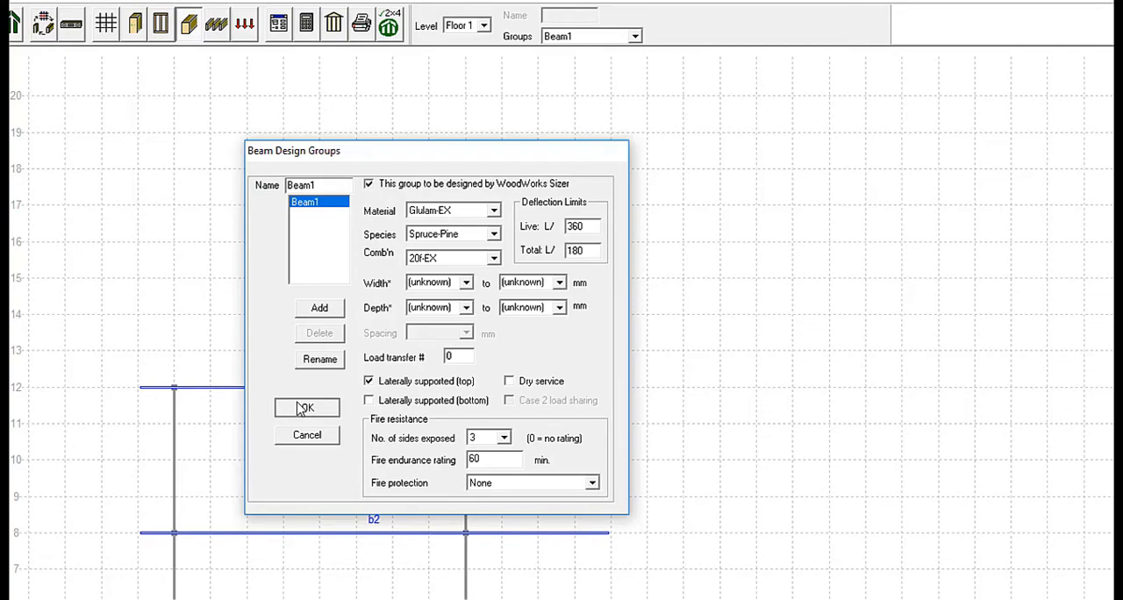
click(303, 410)
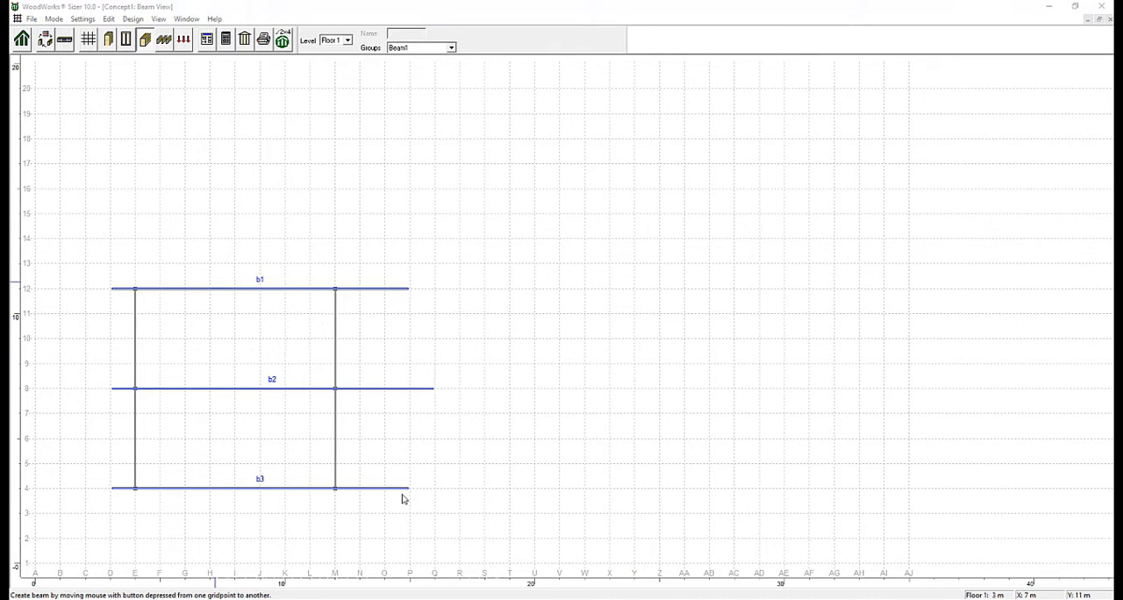
Add a new beam design group named Edge beam.
click(206, 39)
click(355, 168)
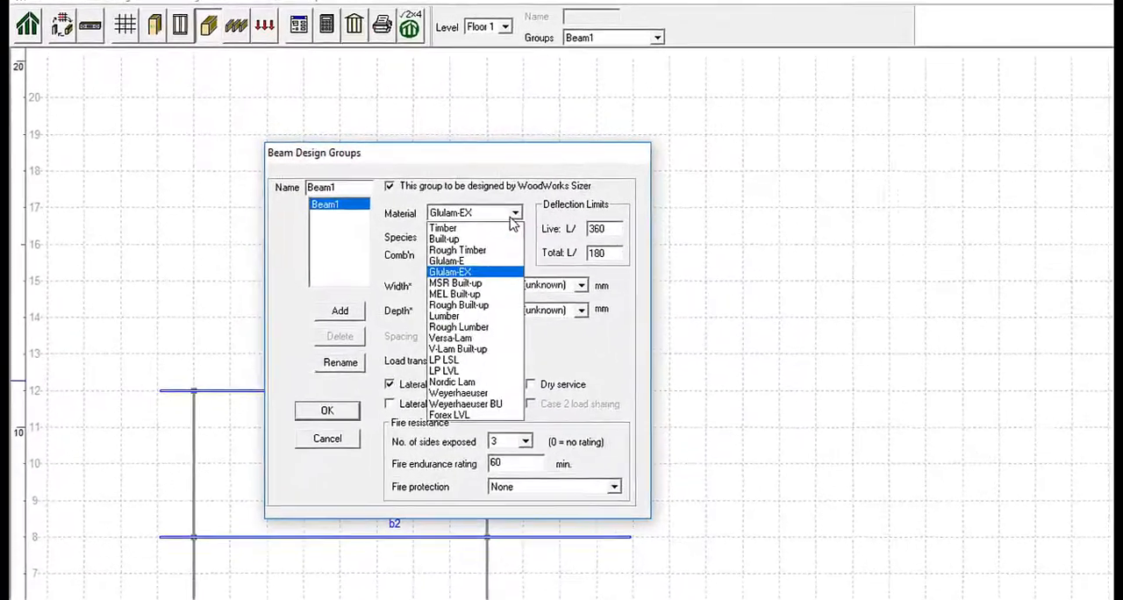
click(511, 219)
drag(339, 187, 308, 191)
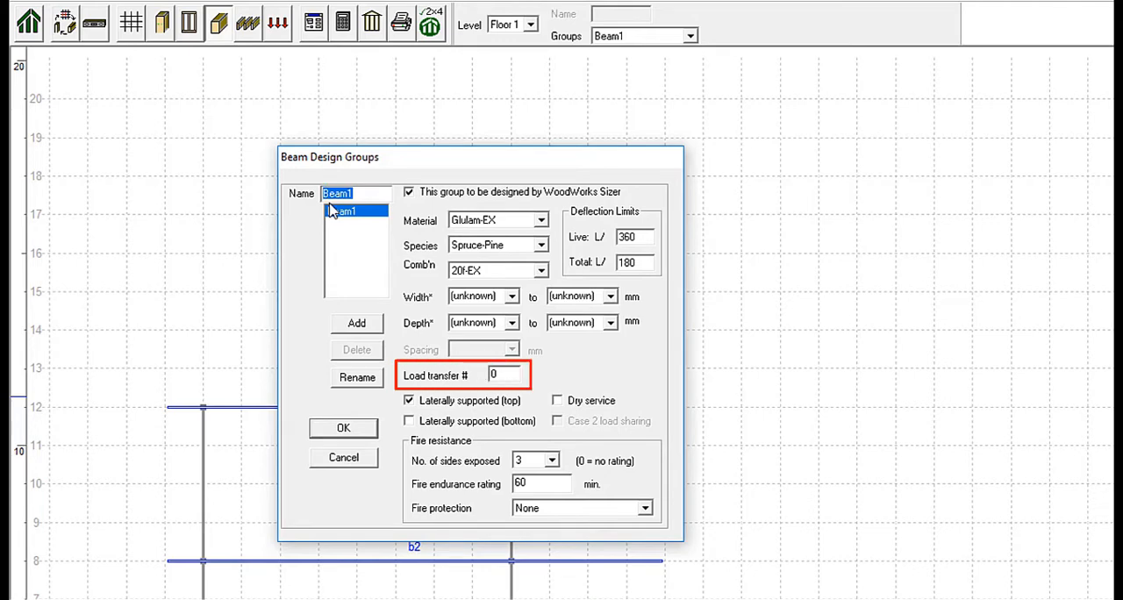
text(Edge beam)
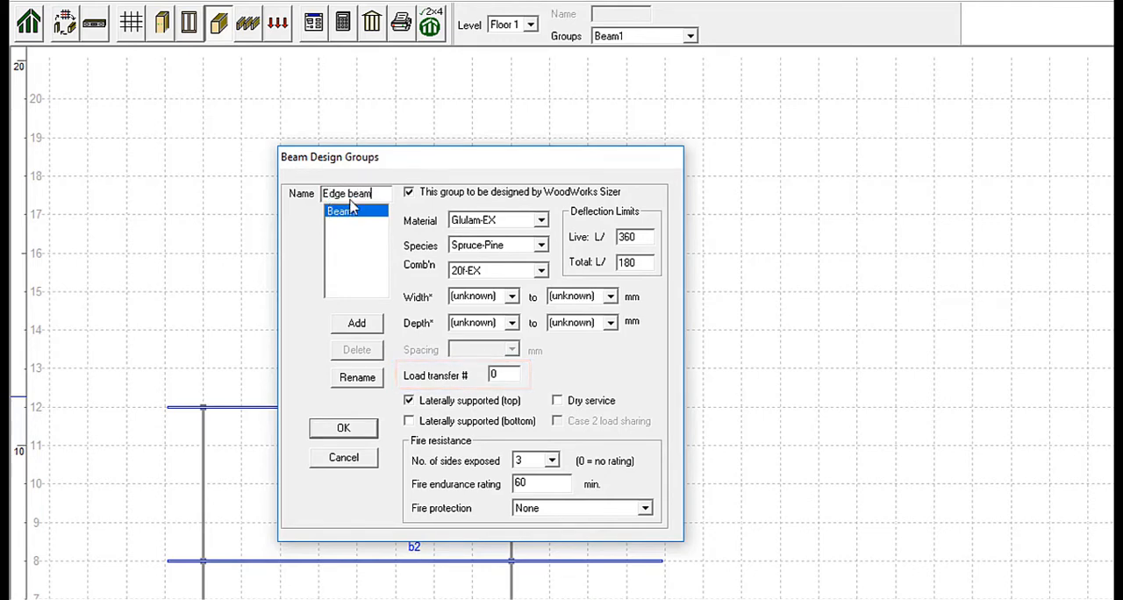
click(357, 323)
click(462, 389)
Set the Edge beam group to Glulam-E material, Spruce-Pine species and load transfer number 6.
click(541, 220)
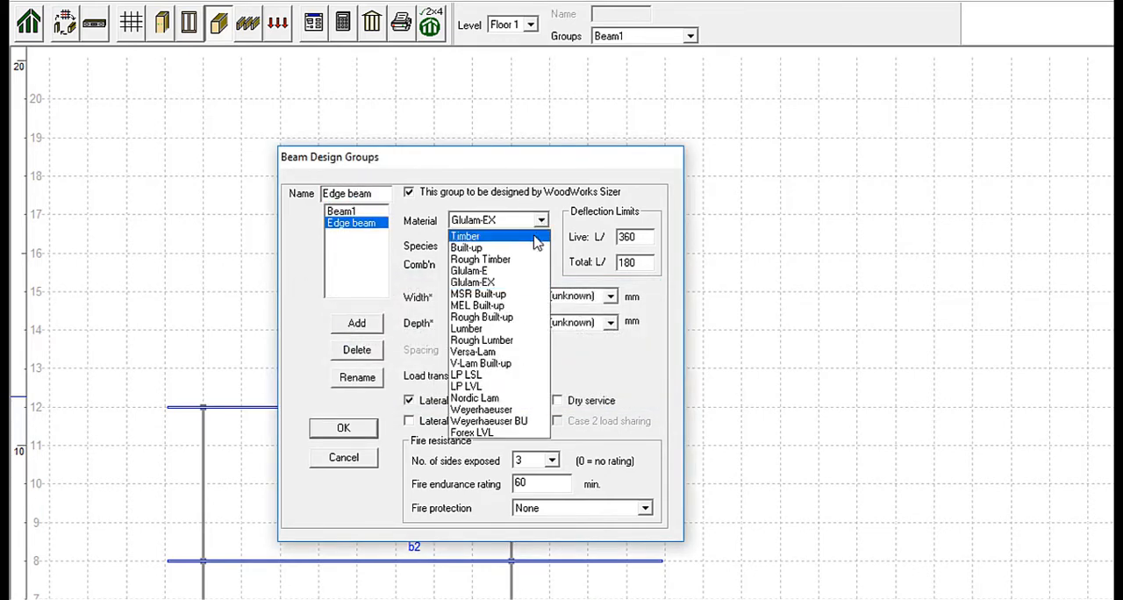
click(491, 271)
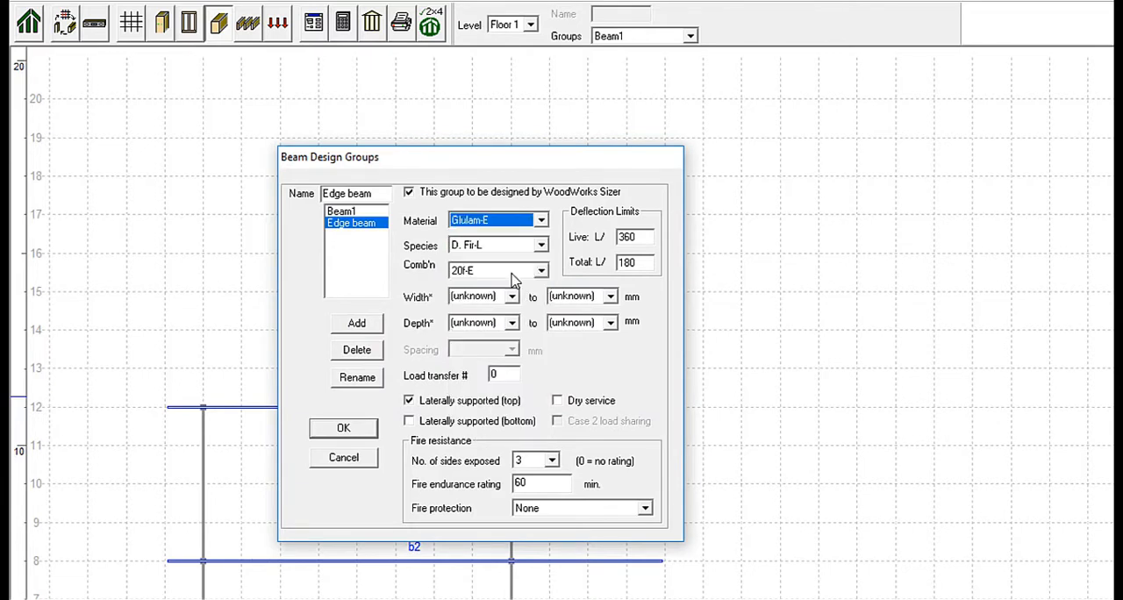
click(537, 247)
click(535, 277)
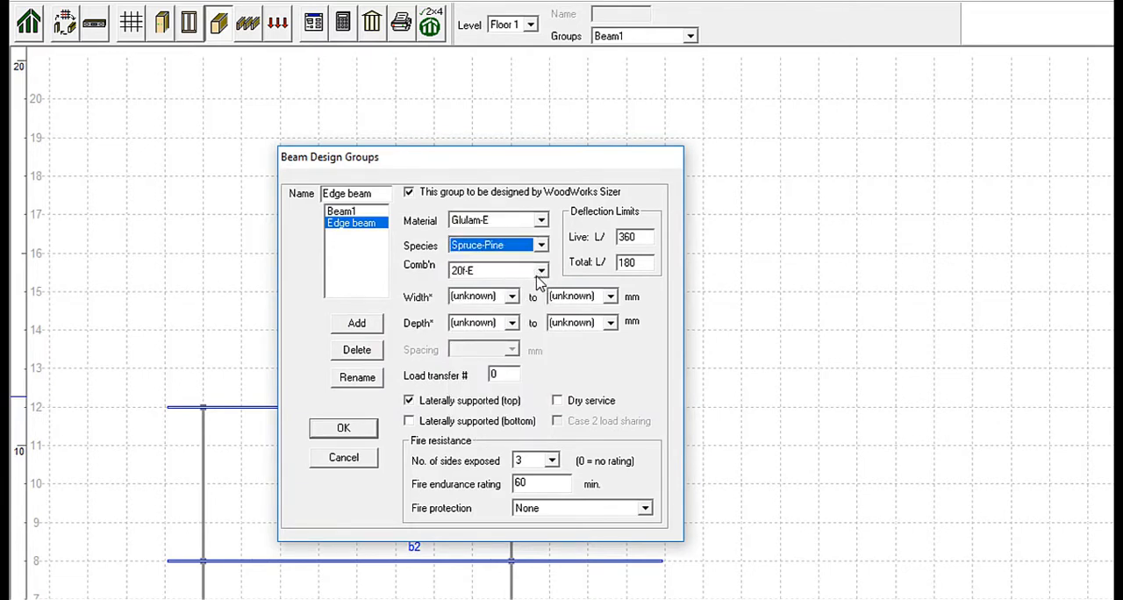
double_click(495, 374)
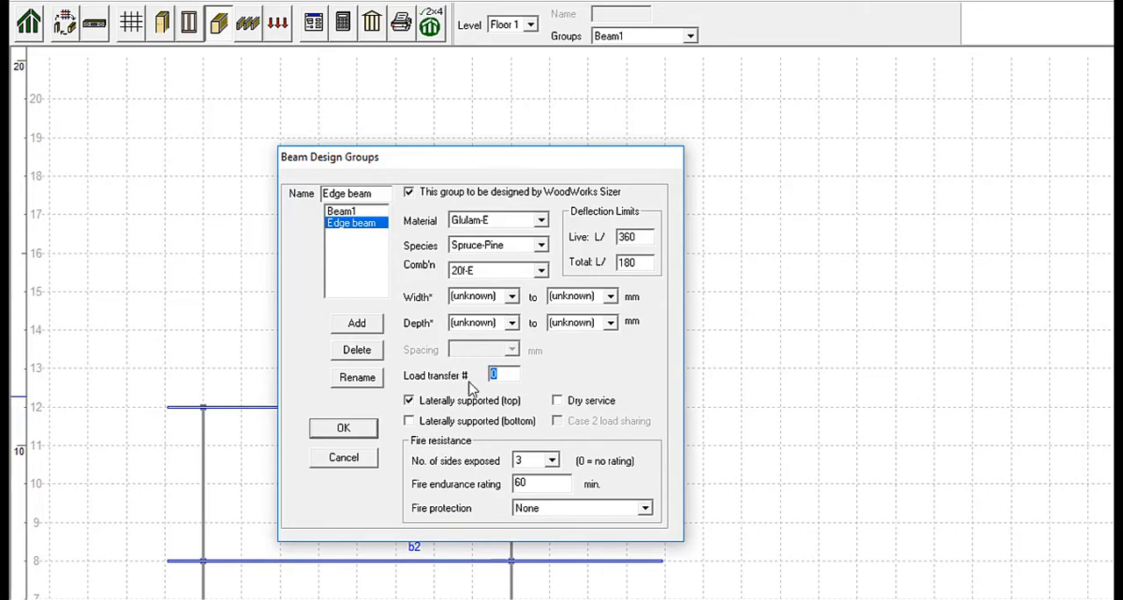
key(BackSpace)
text(6)
click(343, 428)
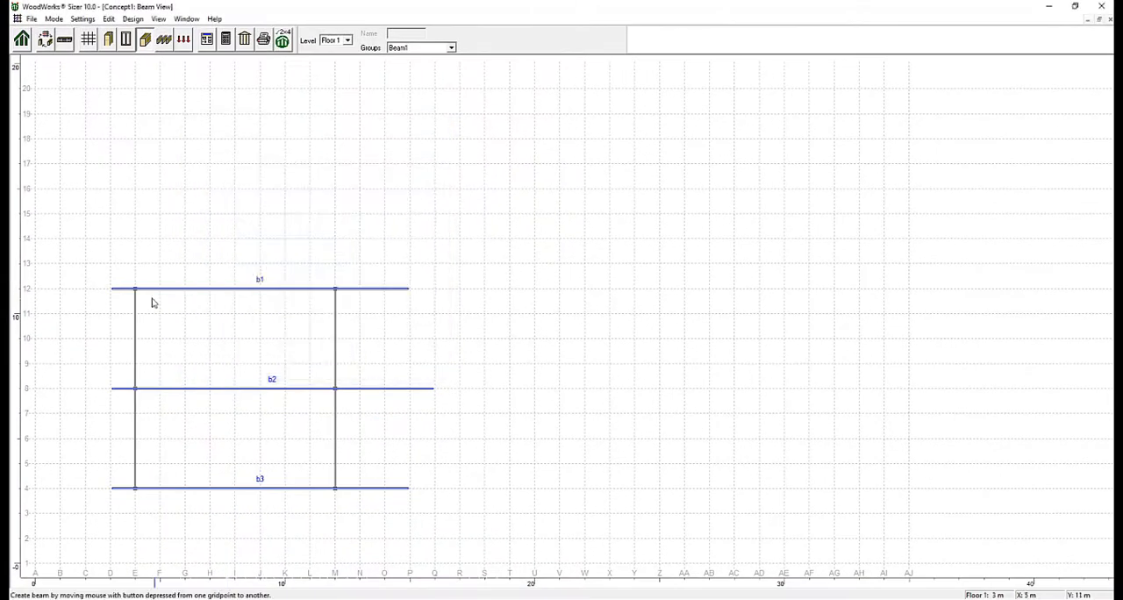
Using the Edge beam group, draw beams along gridline D from 12 to 4, from P-12 to Q-8 and from Q-8 to P-4.
click(451, 47)
click(413, 64)
drag(110, 288, 111, 487)
drag(408, 288, 433, 389)
drag(434, 389, 410, 488)
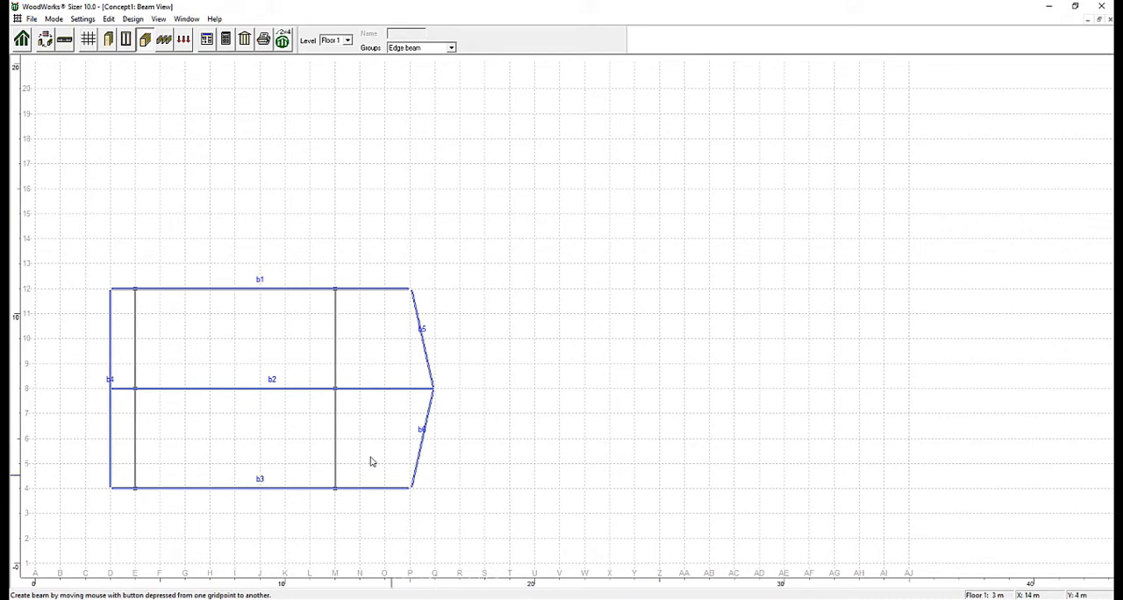
Add a new floor joist design group named Int. Joist.
click(162, 44)
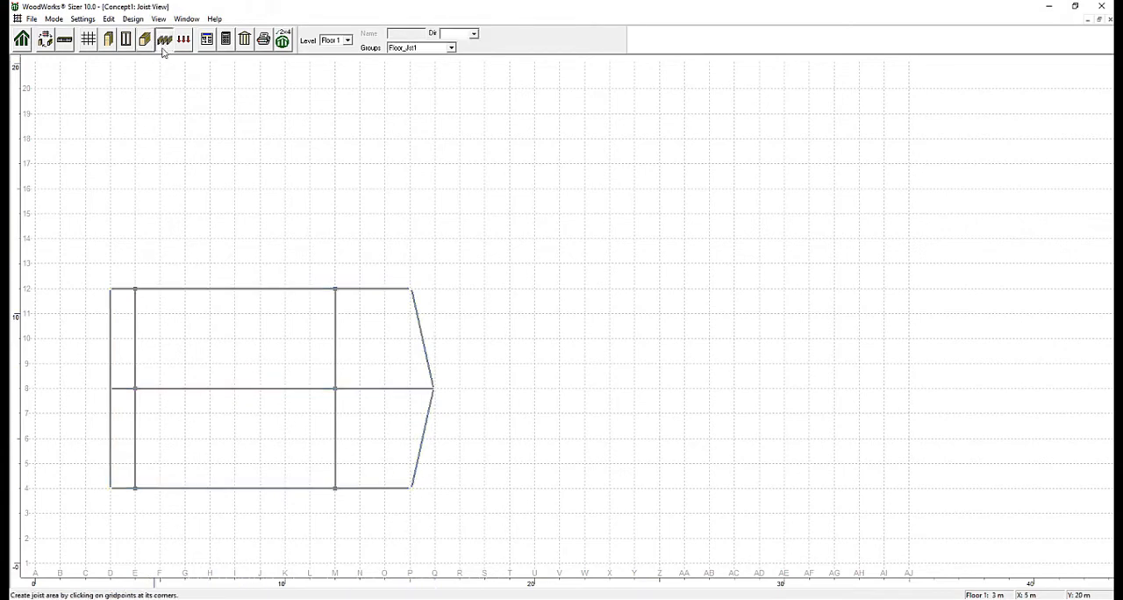
click(206, 39)
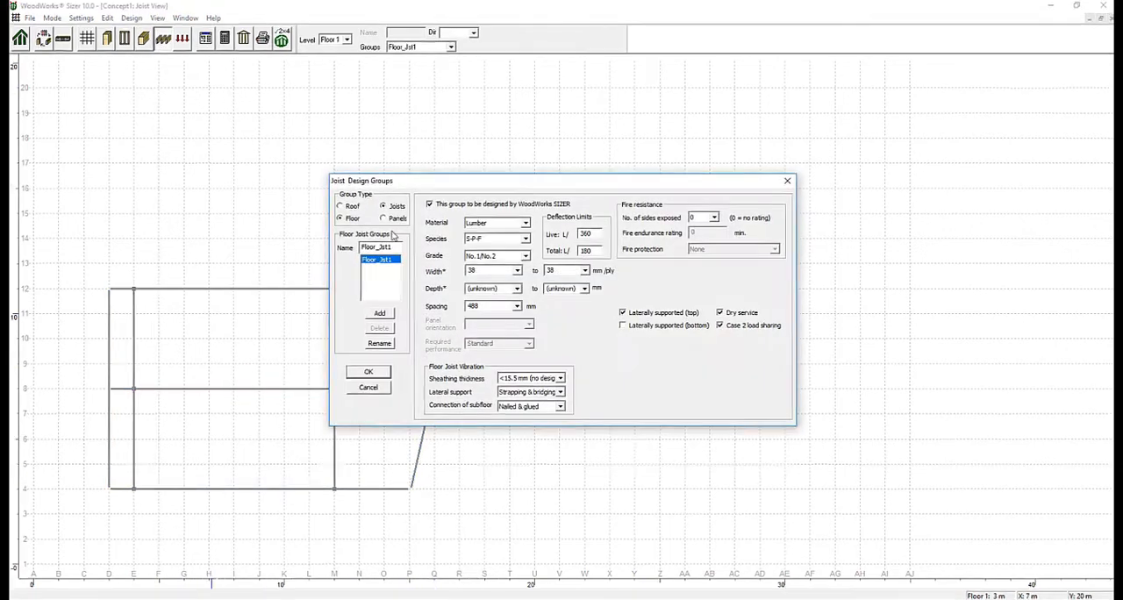
text(Int. Joist)
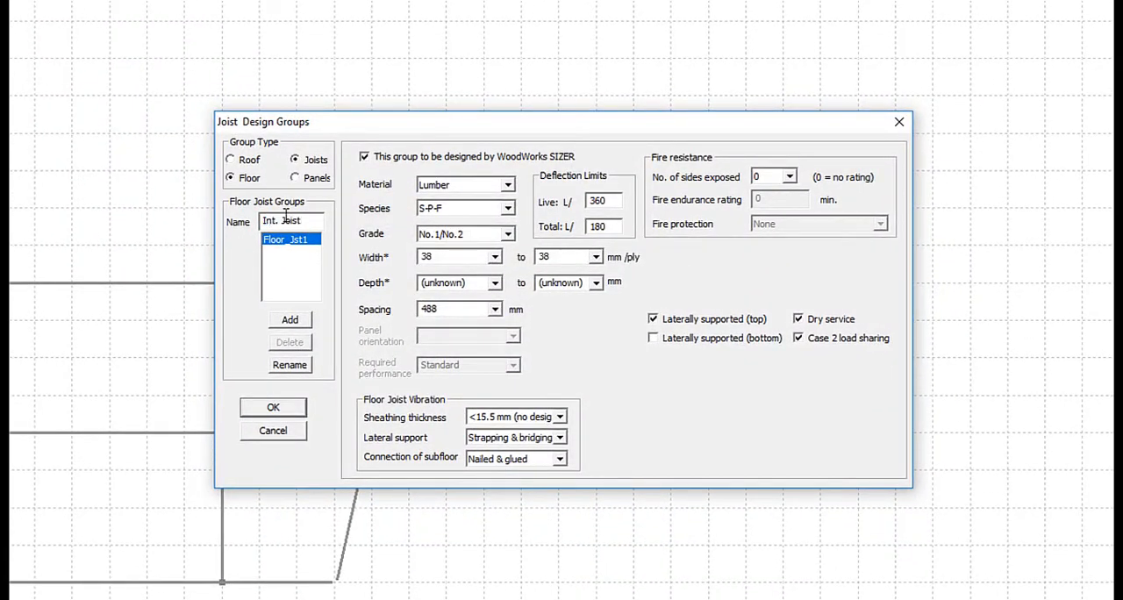
click(296, 321)
click(535, 346)
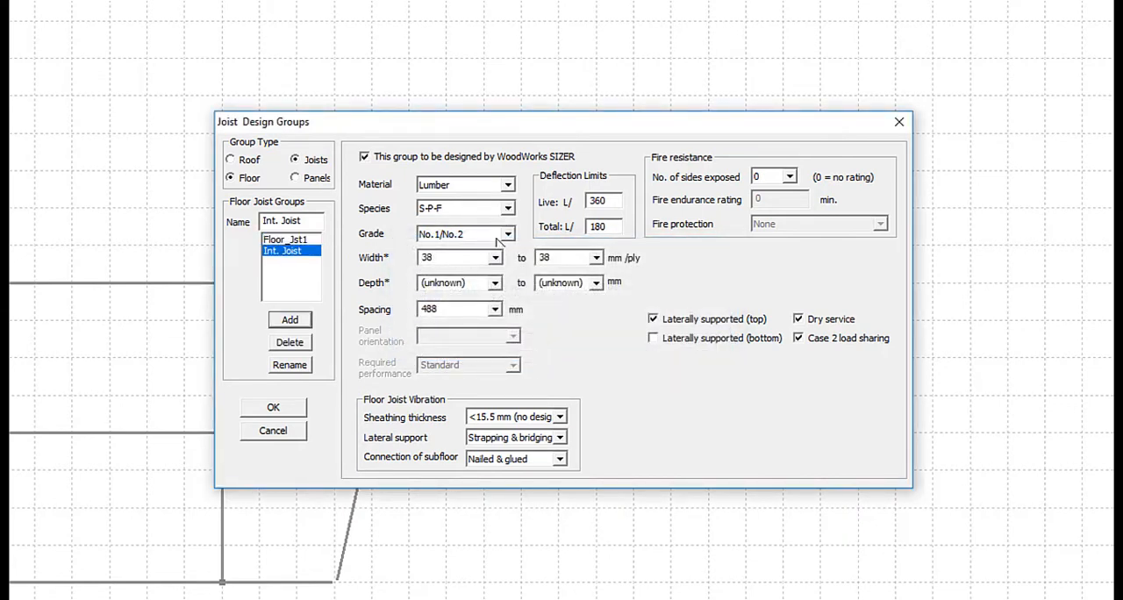
Set the Int. Joist group's spacing to 300 mm, sheathing thickness to 15.5 mm and vibration lateral support to Bridging.
click(495, 309)
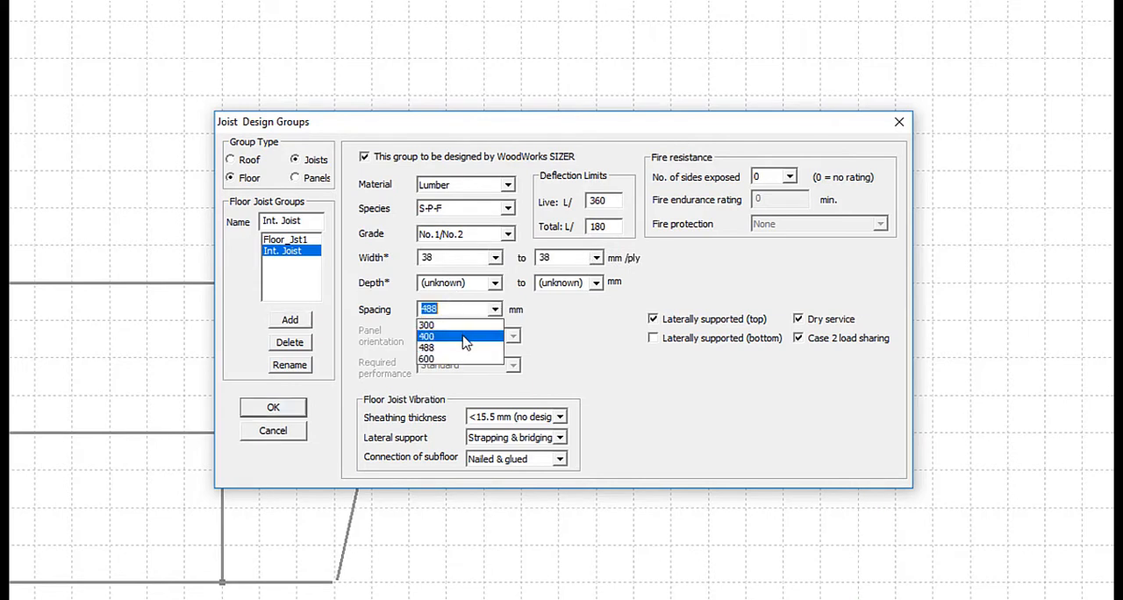
click(463, 336)
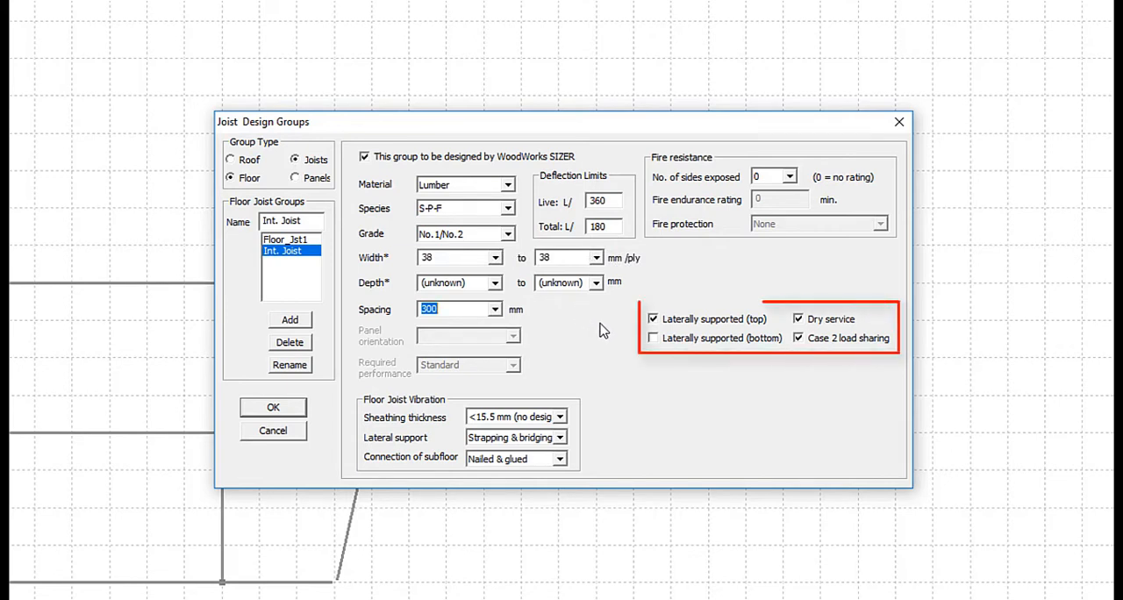
click(562, 417)
click(535, 442)
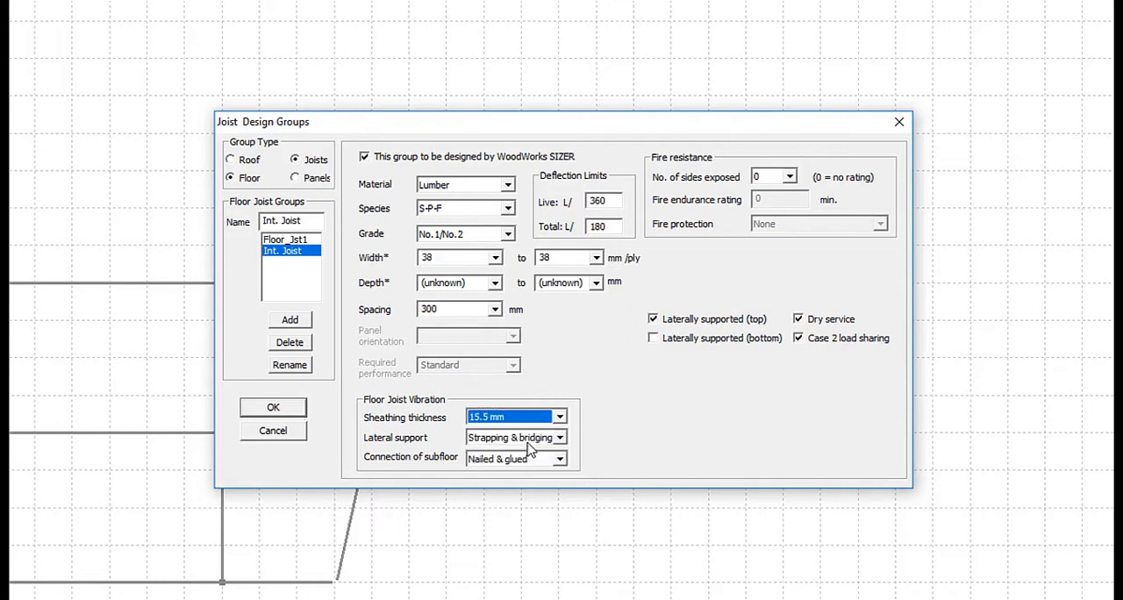
click(560, 438)
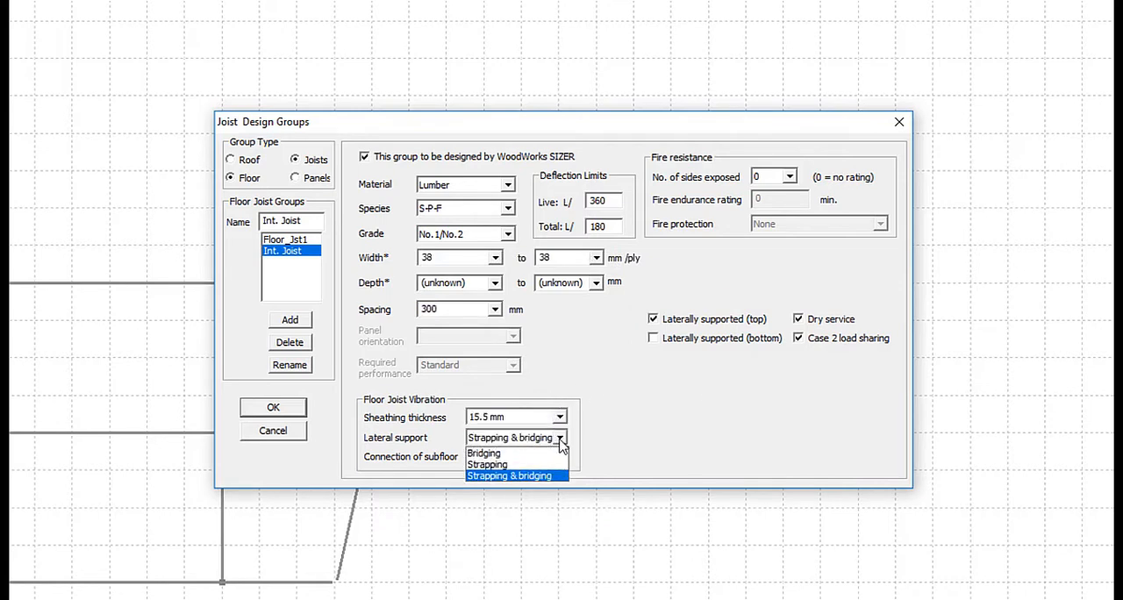
click(536, 454)
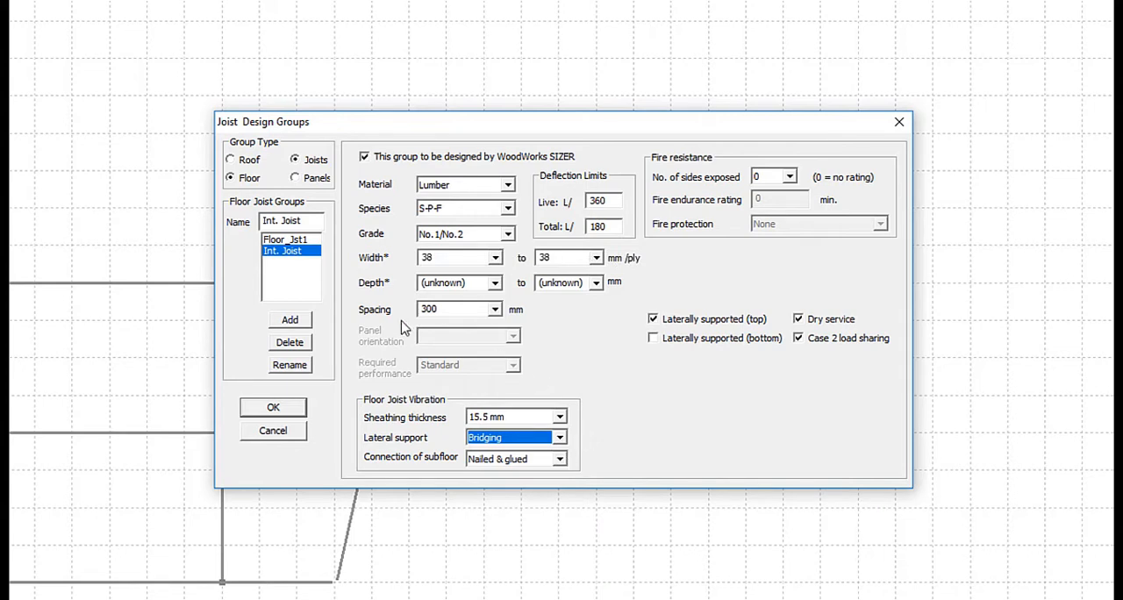
Add a floor joist design group named Ext. Joist with Lumber as its material.
drag(309, 219, 253, 210)
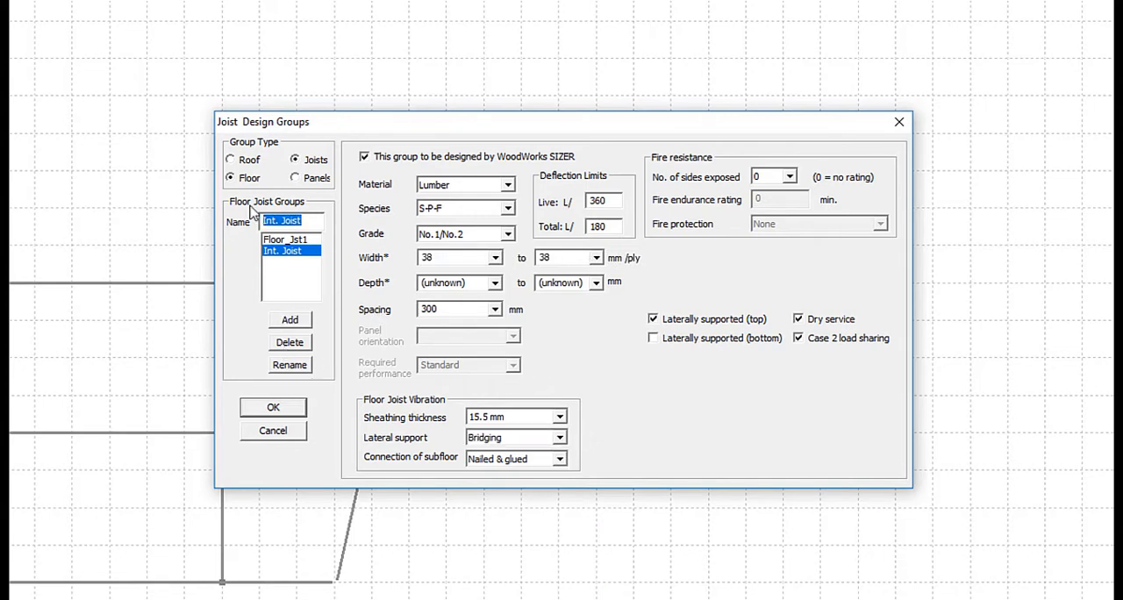
text(Ex)
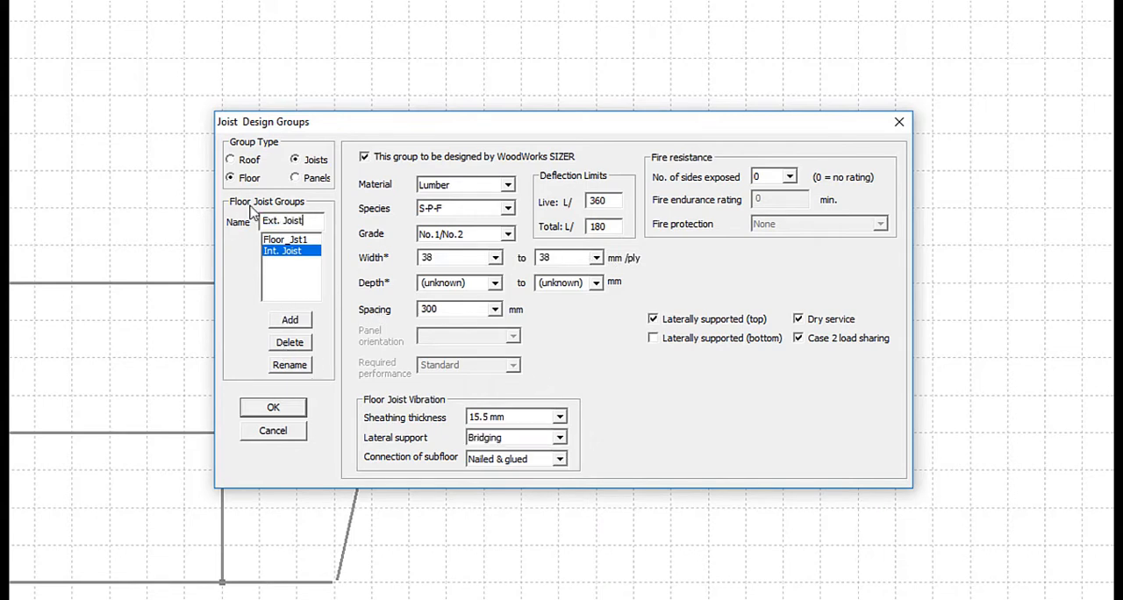
click(305, 321)
click(620, 345)
click(470, 194)
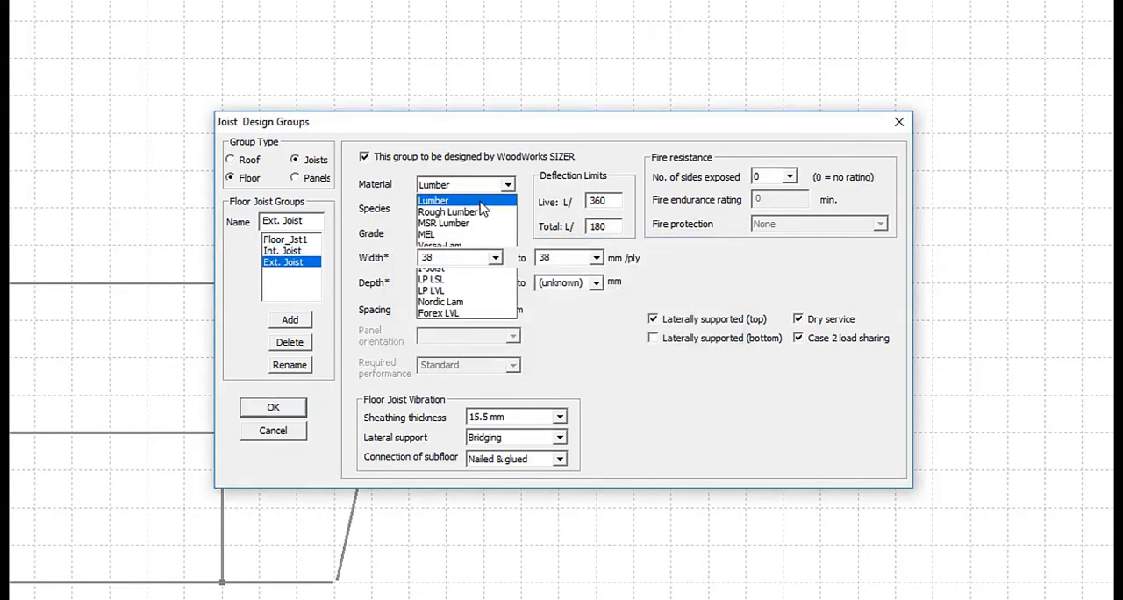
click(473, 195)
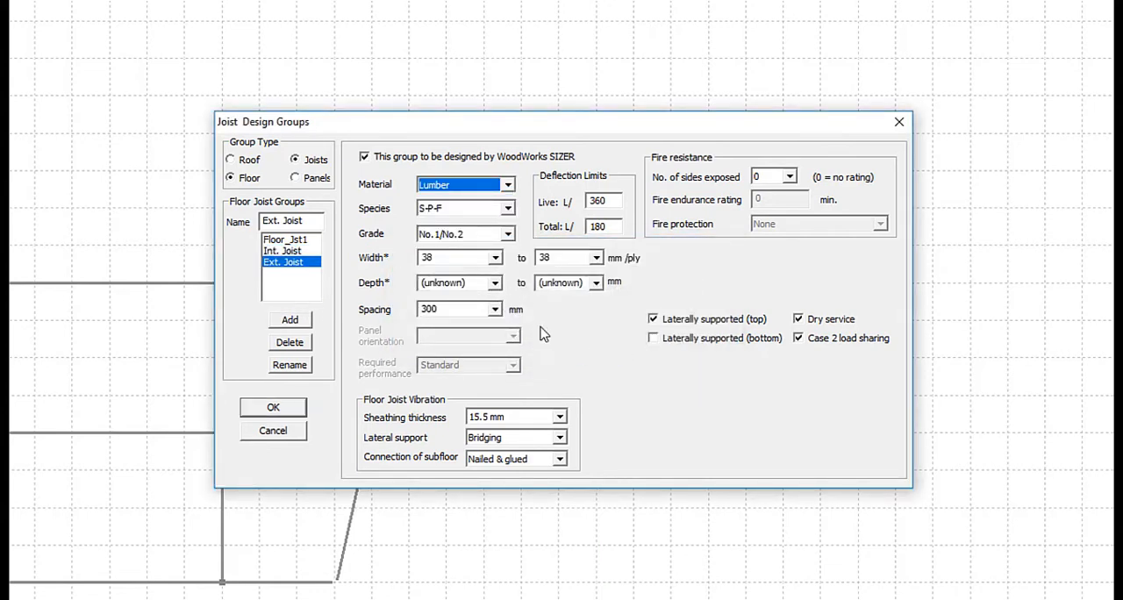
For the Ext. Joist group, disable Dry service and set sheathing to <15.5 mm (no design) and lateral support to Strapping & bridging.
click(800, 321)
click(560, 418)
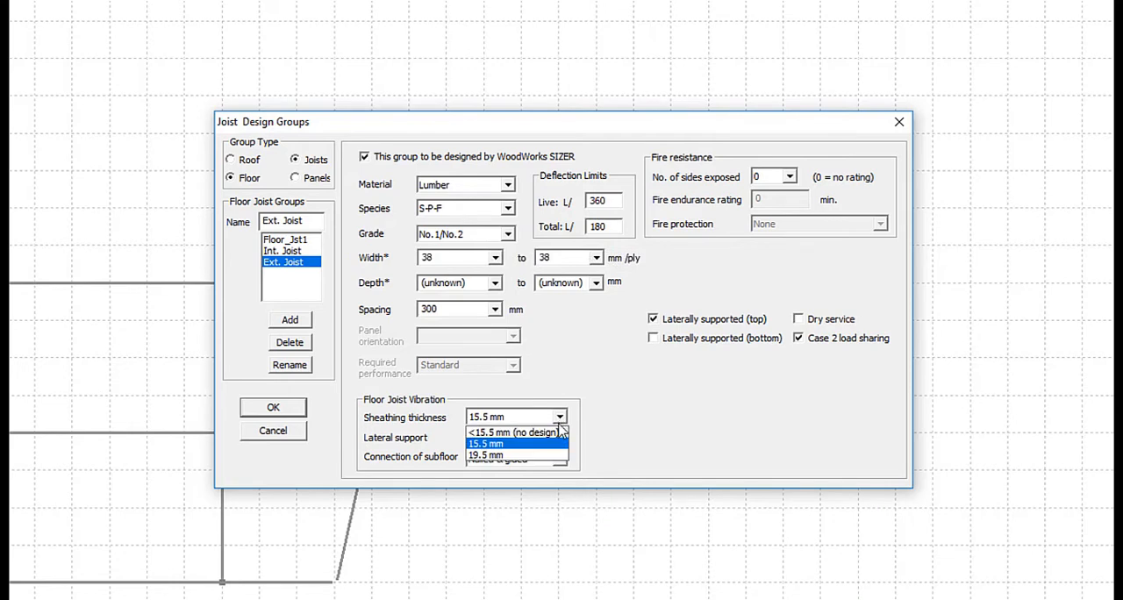
click(529, 430)
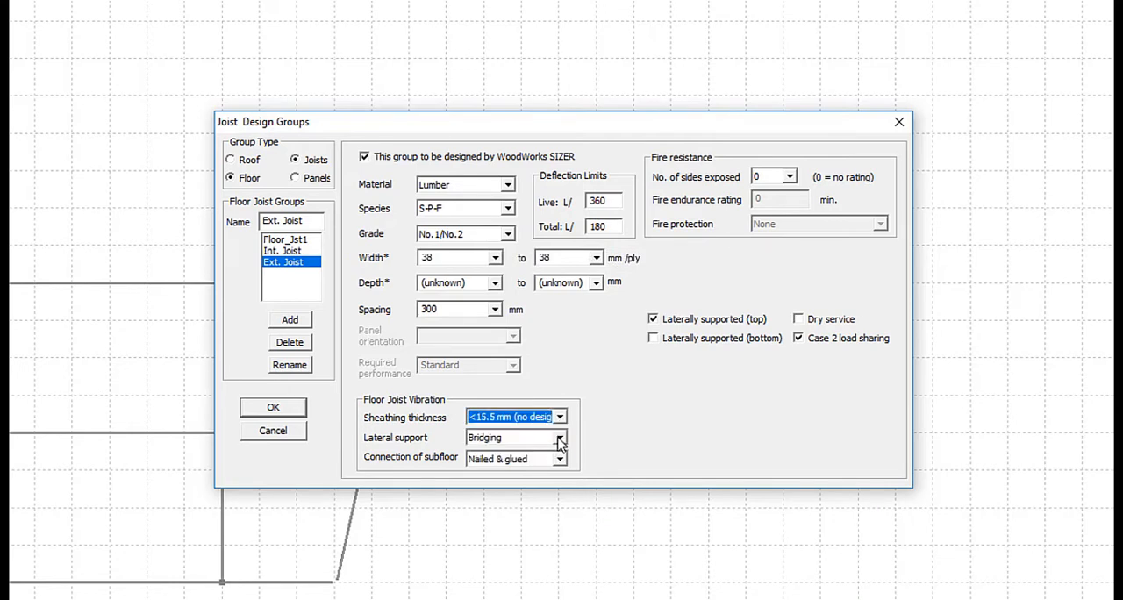
click(560, 439)
click(531, 481)
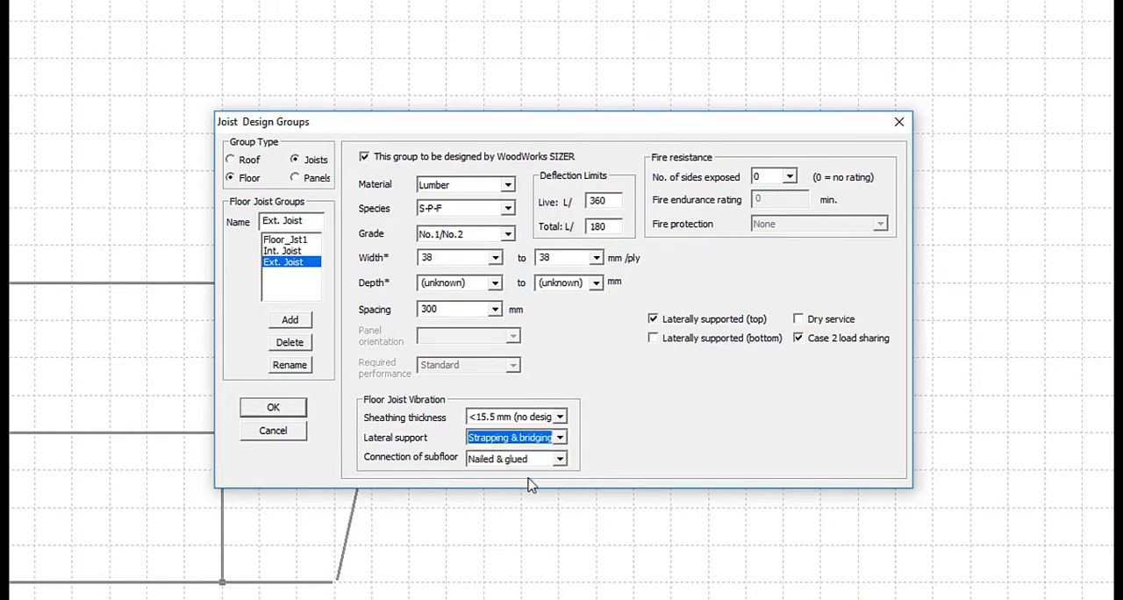
click(296, 411)
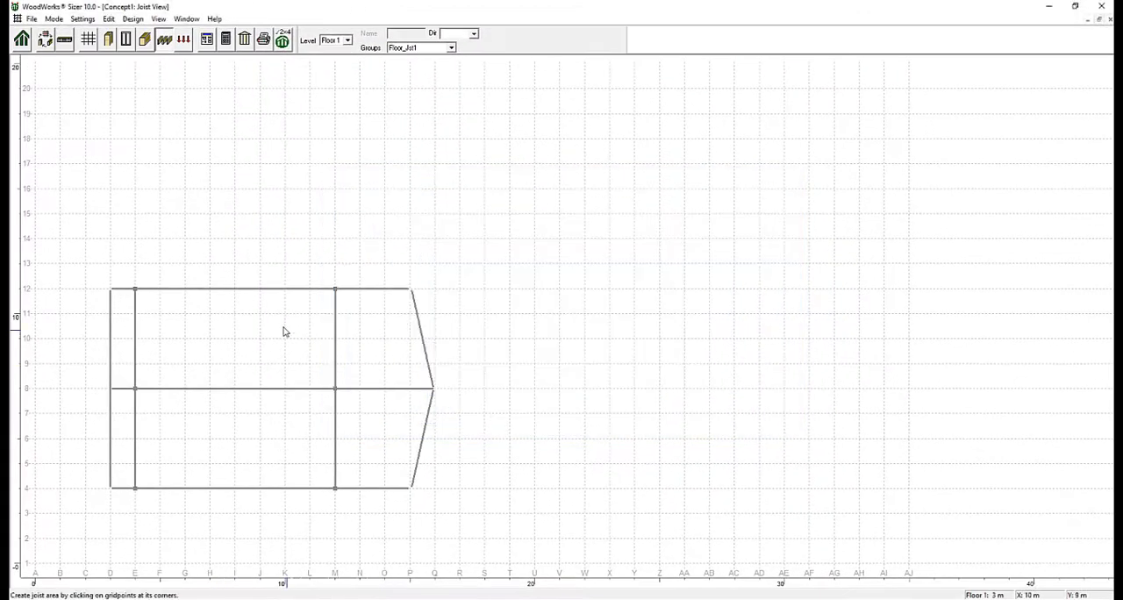
Using the Int. Joist group, create two joist areas between gridlines E and M, from 12 to 8 and from 8 to 4.
click(135, 289)
click(335, 289)
click(335, 389)
click(135, 389)
click(135, 388)
click(335, 388)
click(335, 488)
click(135, 488)
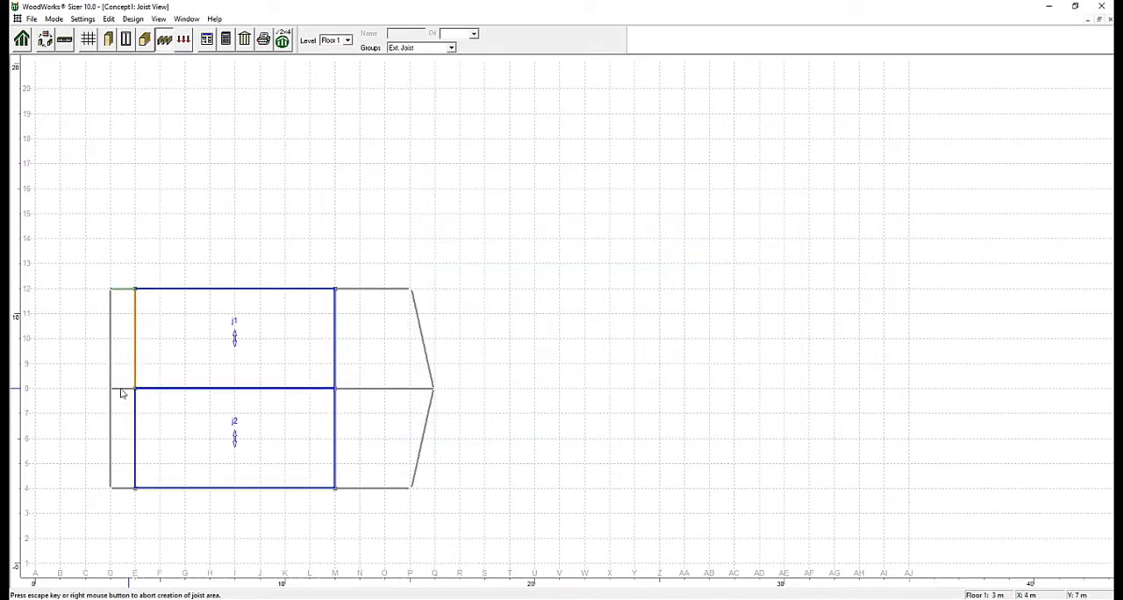
Using the Ext. Joist group, create joist areas above and below gridline 8 between D and E and from M to the P–Q angled edges.
click(335, 488)
click(411, 487)
click(433, 389)
click(335, 389)
click(434, 388)
click(411, 289)
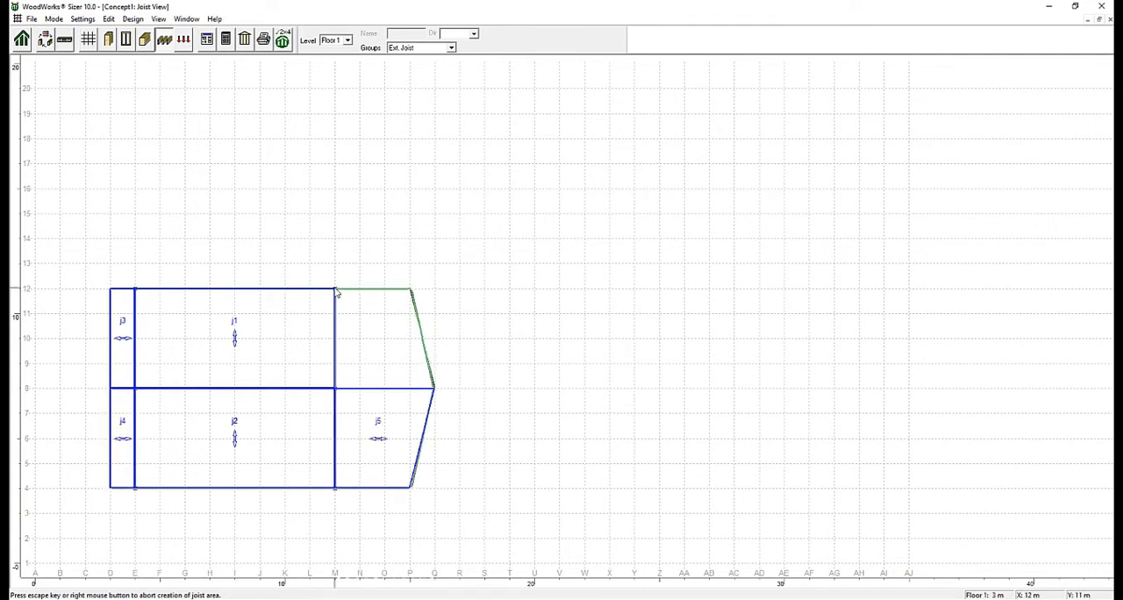
click(335, 289)
click(335, 389)
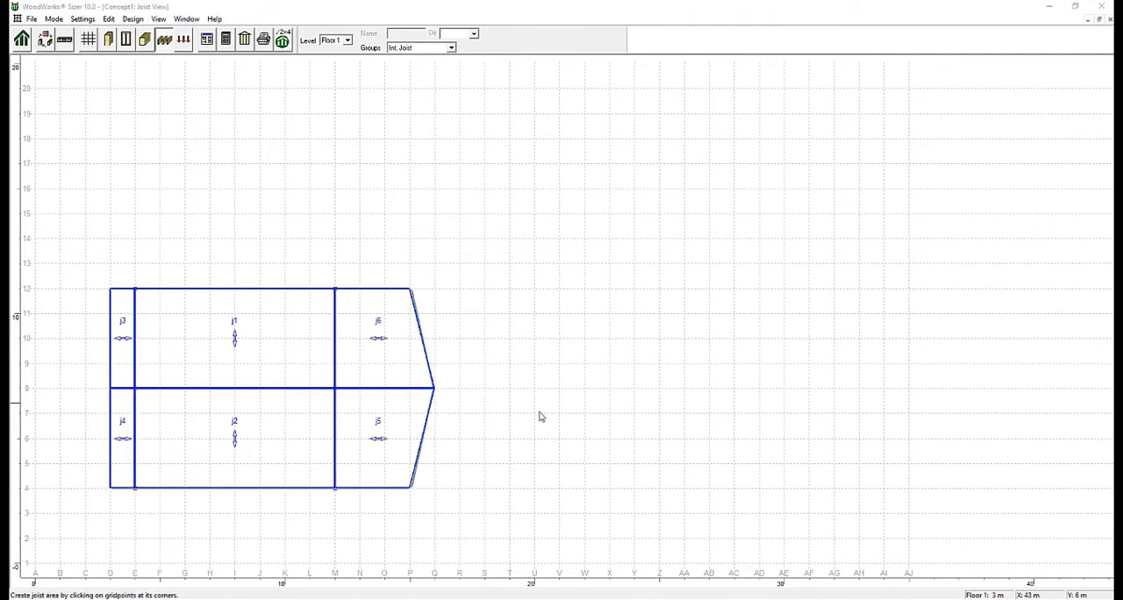
Change the joist direction of area j1 to run parallel to gridline 12.
click(235, 341)
click(236, 339)
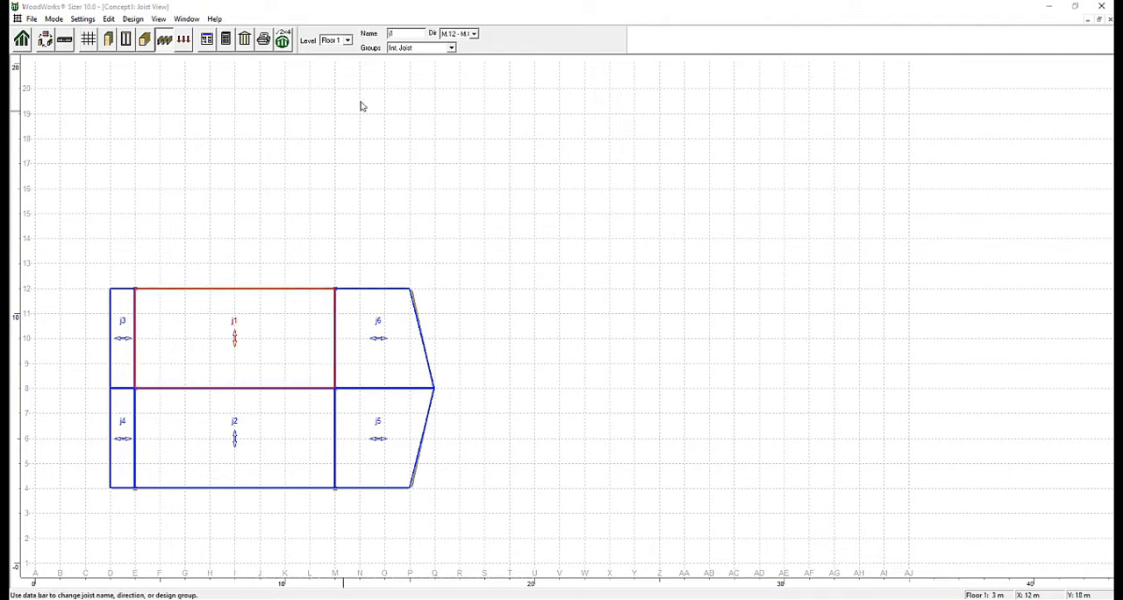
click(472, 34)
click(456, 51)
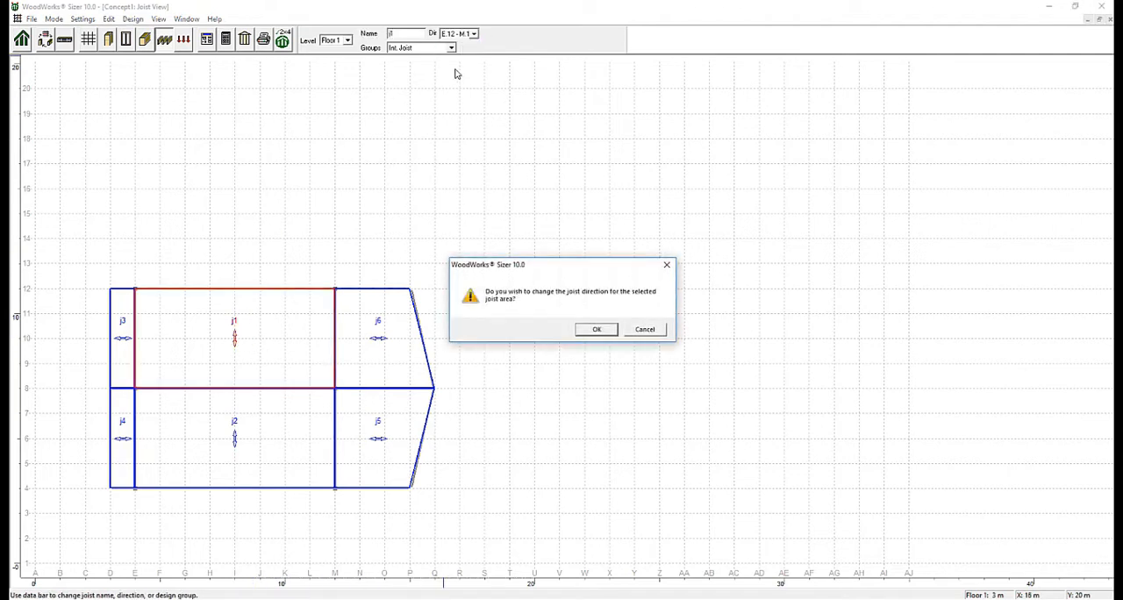
click(594, 329)
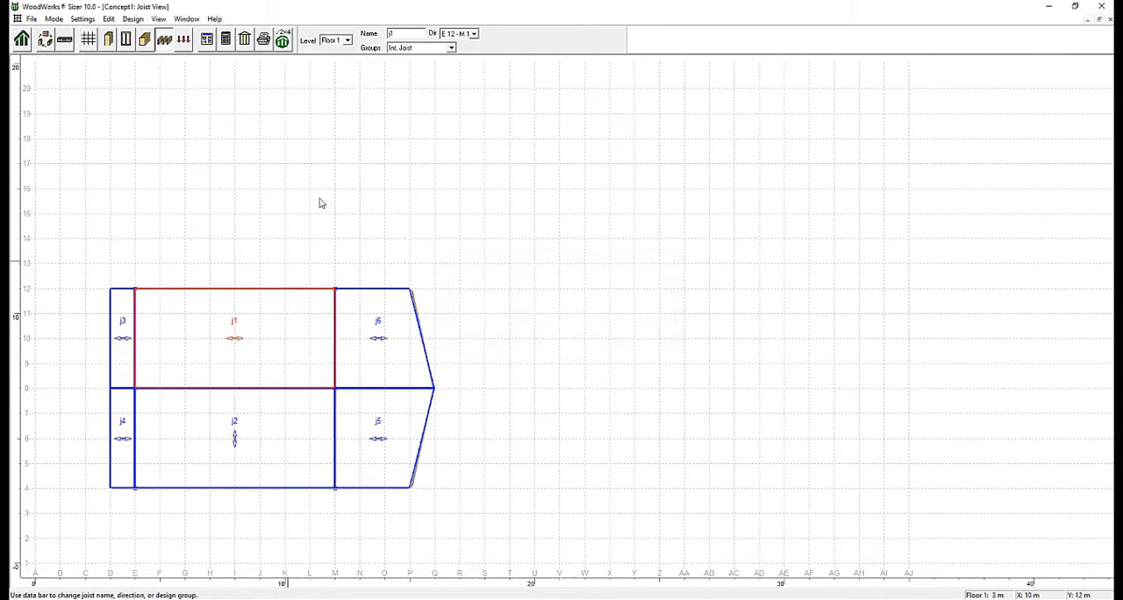
Restore the joist direction of area j1 to run parallel to gridline M.
click(472, 34)
click(465, 51)
click(596, 329)
On the Roof level, place Ext Columns group columns at gridpoints D-12, D-4, M-12 and M-4.
click(347, 41)
click(332, 57)
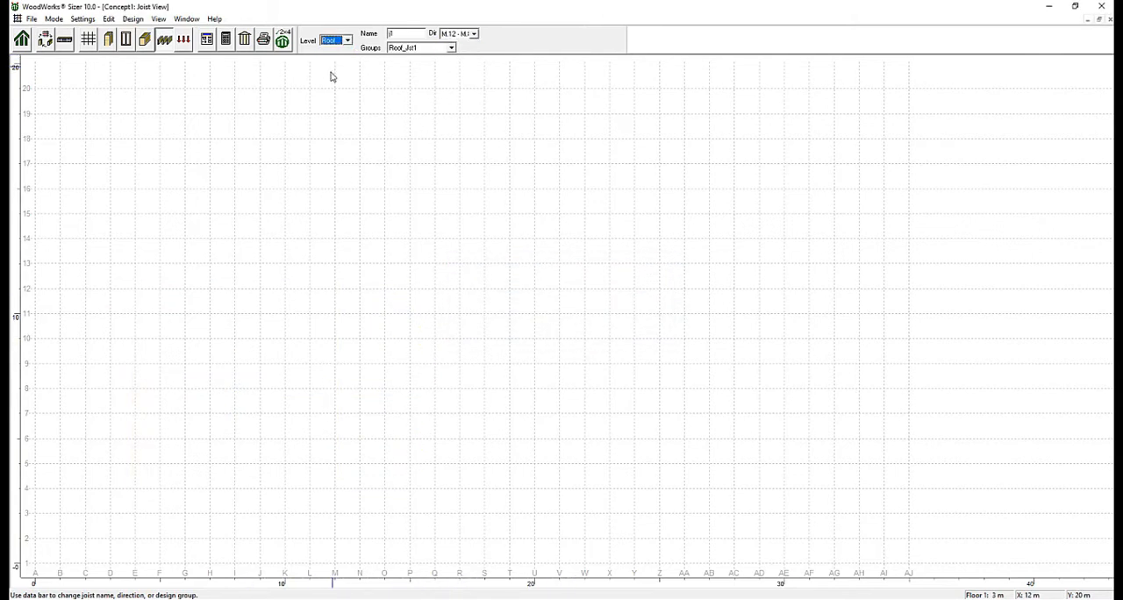
click(109, 46)
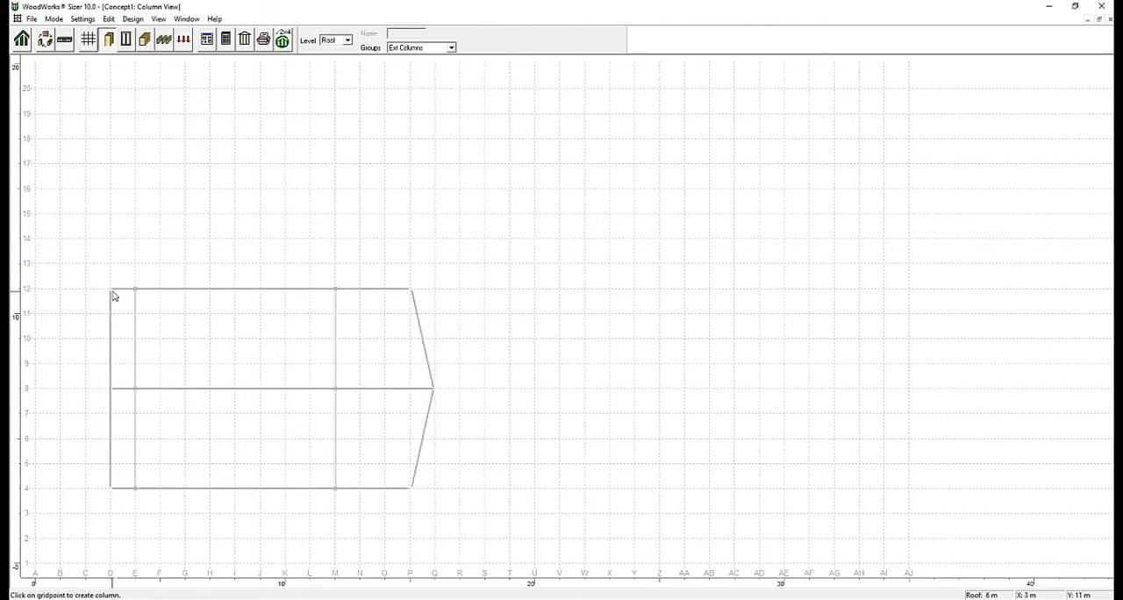
click(113, 294)
click(337, 493)
Draw roof-level beams along gridlines D and M from 13 to 3, and enter a beam design group named Roof Beams.
click(145, 40)
drag(110, 288, 111, 487)
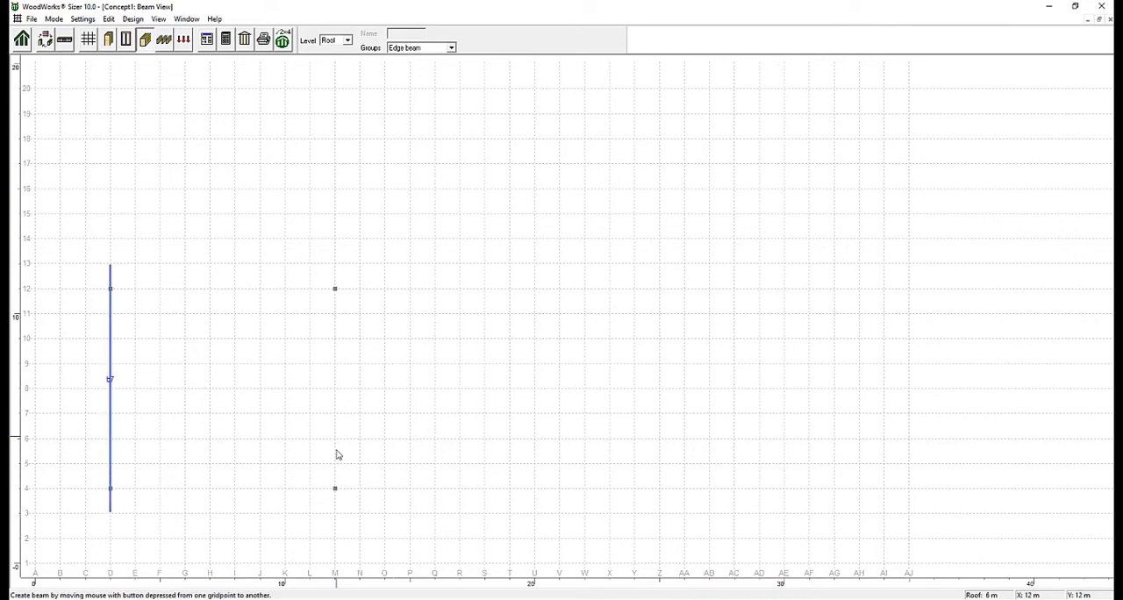
click(235, 232)
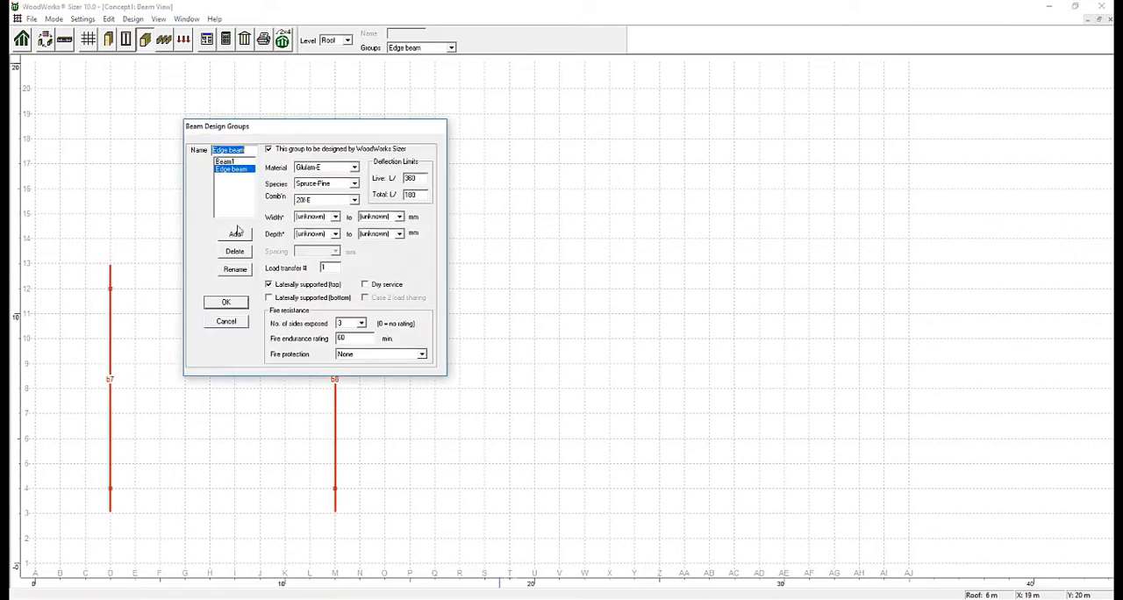
text(Roof Beams)
click(226, 302)
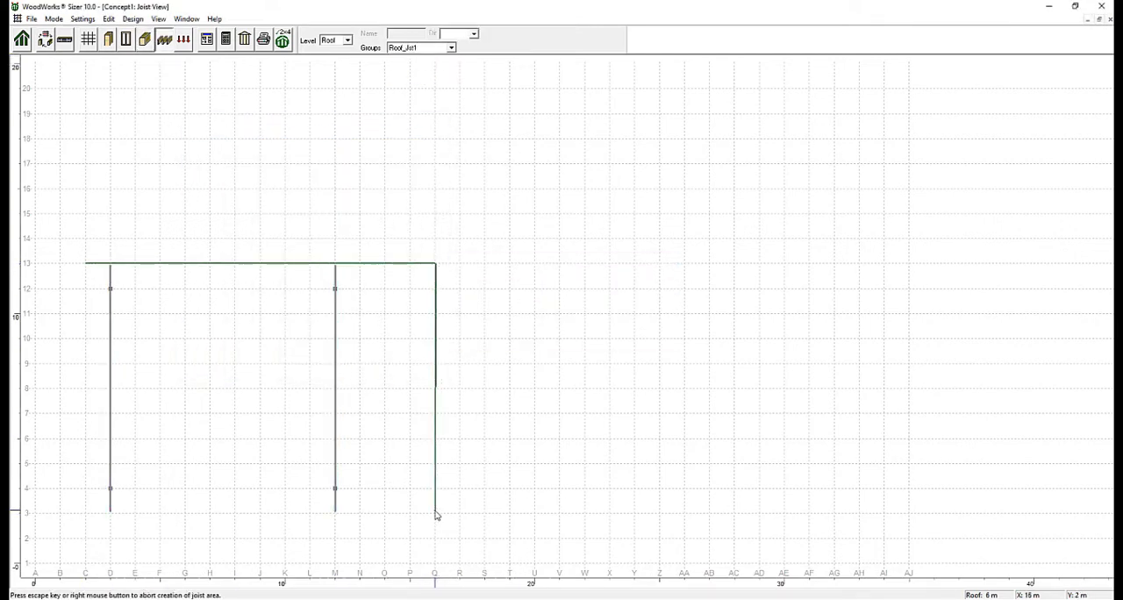
Create a rectangular roof joist area from C-13 to Q-3 using the Roof_Jst1 group.
click(435, 514)
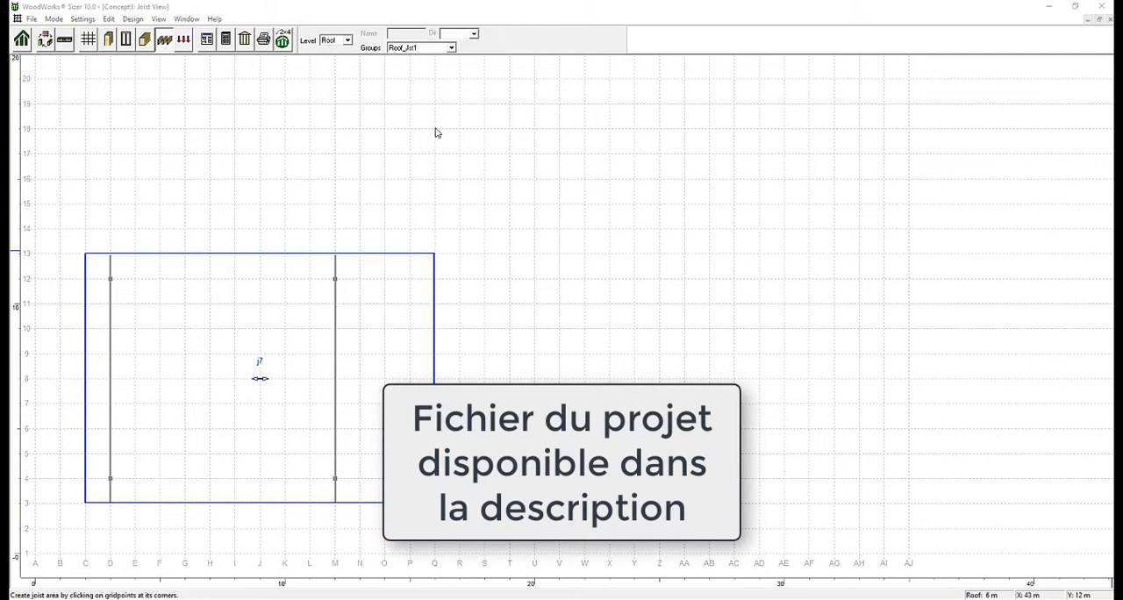
Return to the Floor 1 level and display the structure's elevation along gridline 4.
click(347, 41)
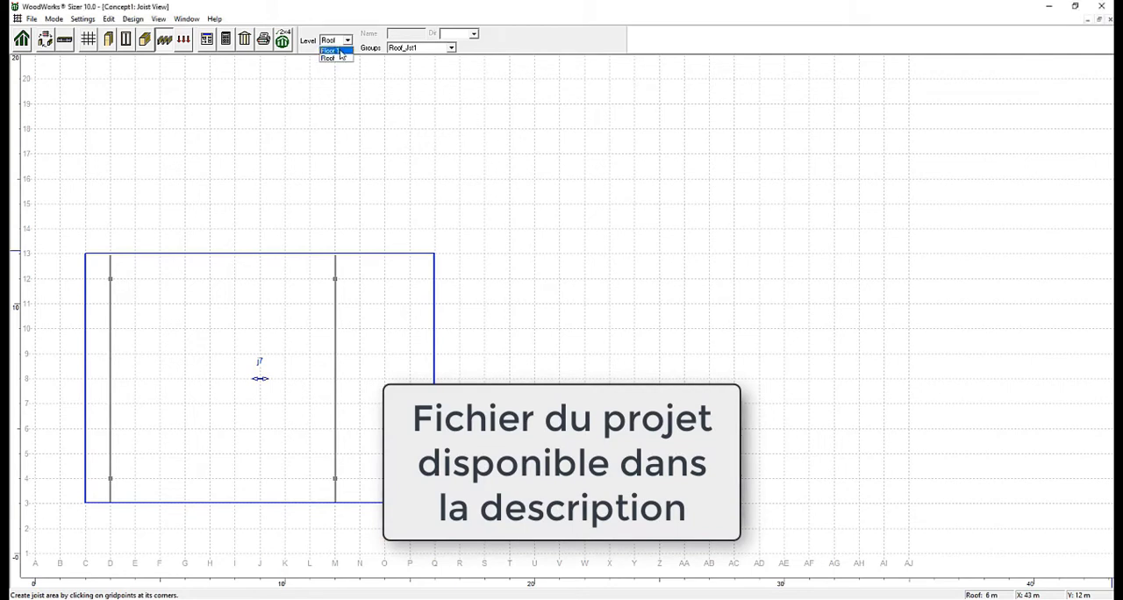
click(334, 53)
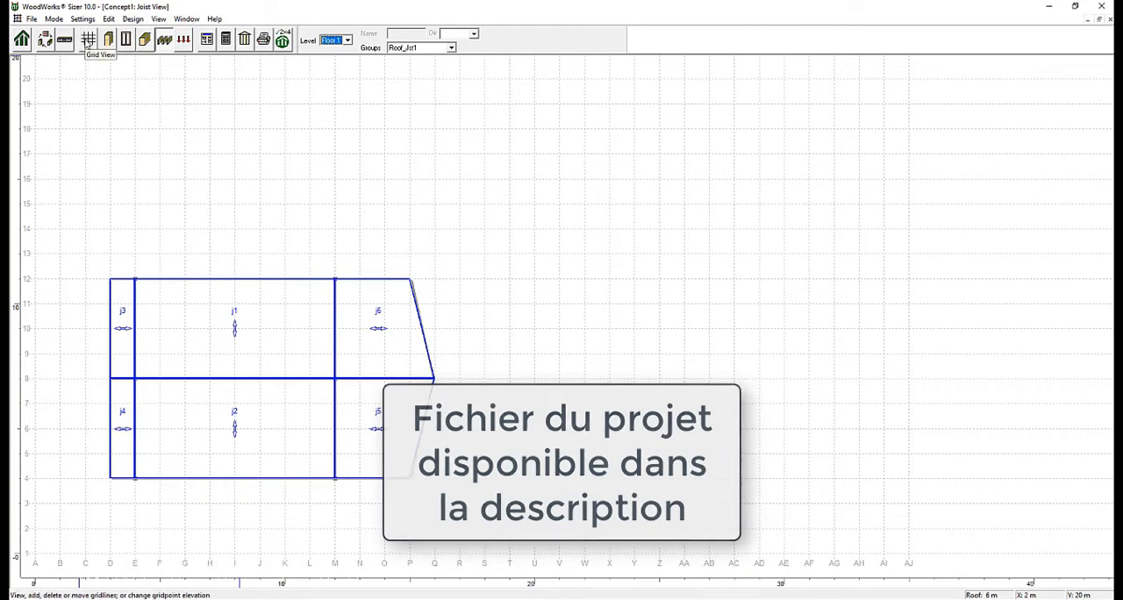
click(87, 41)
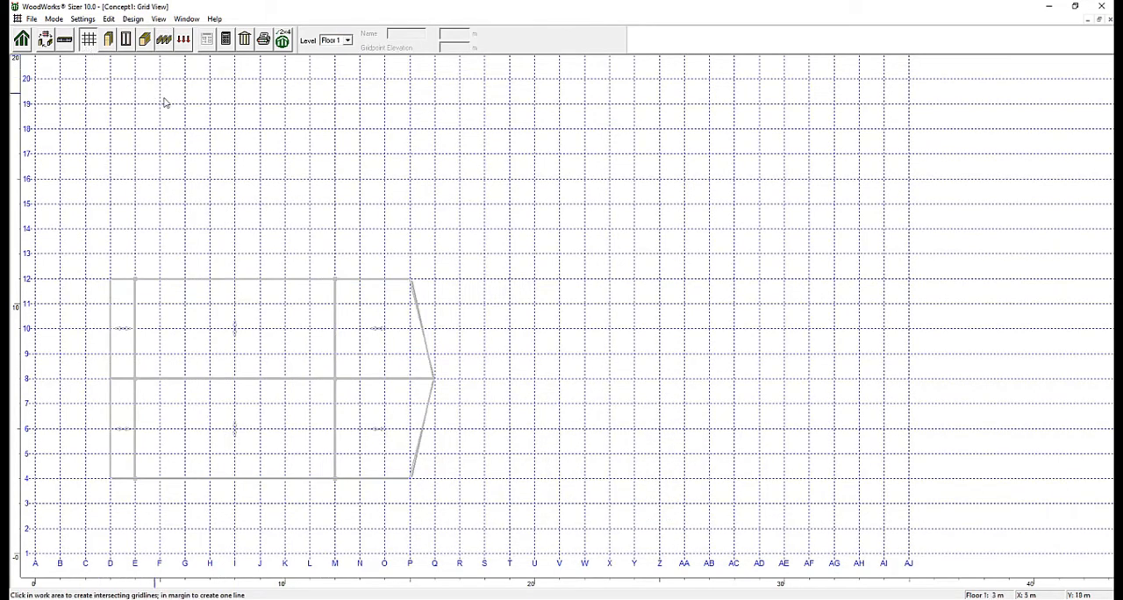
click(273, 479)
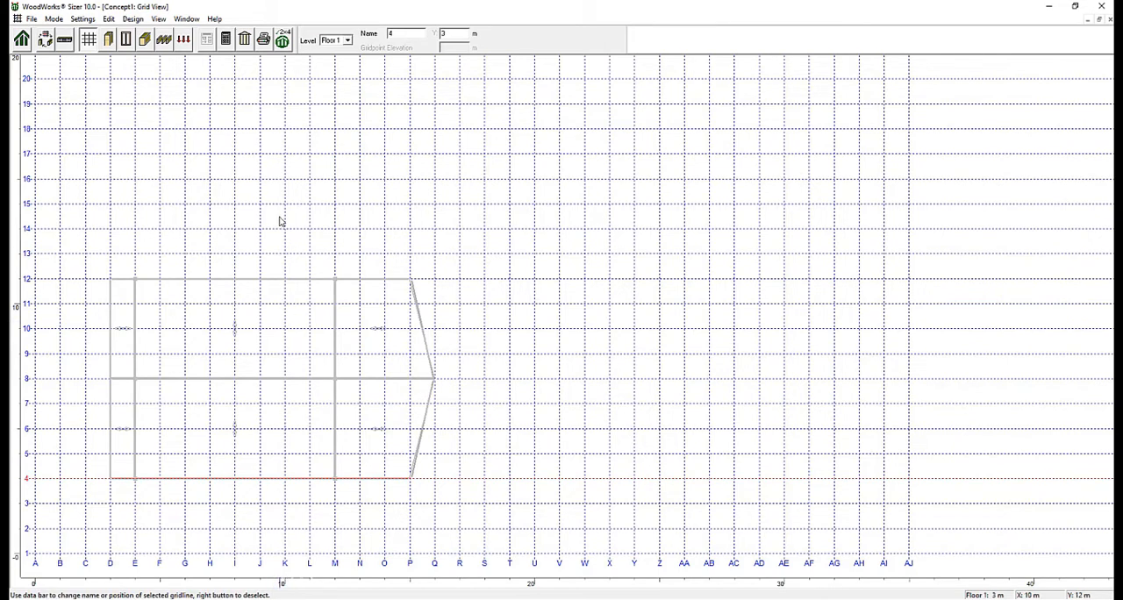
click(249, 42)
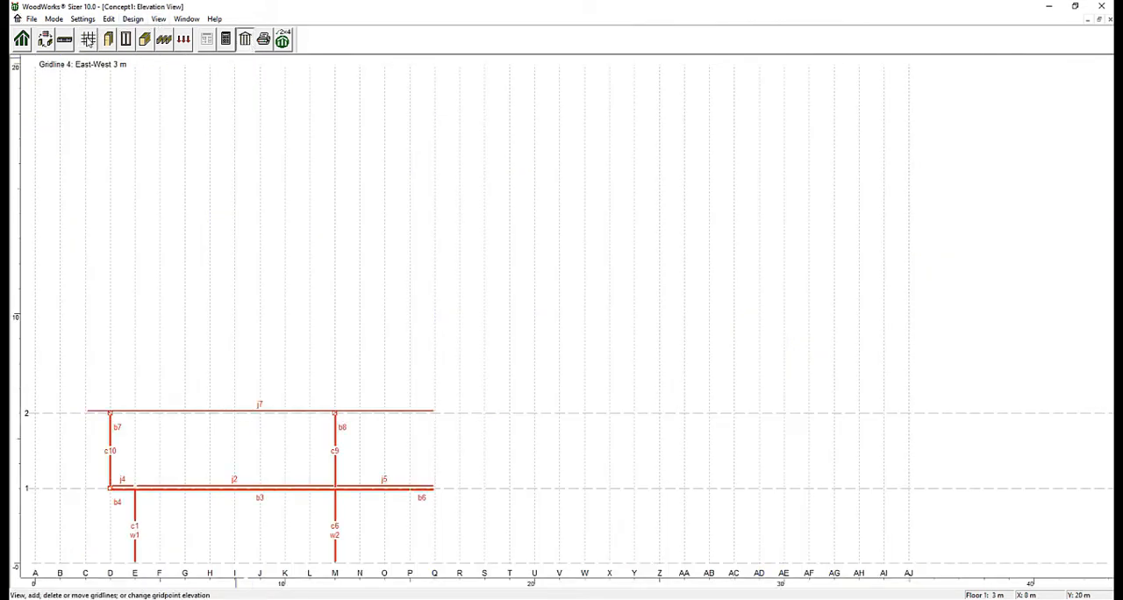
On the Roof level, set the elevation of gridpoints M-12 and M-4 to 7 m.
click(88, 39)
click(338, 40)
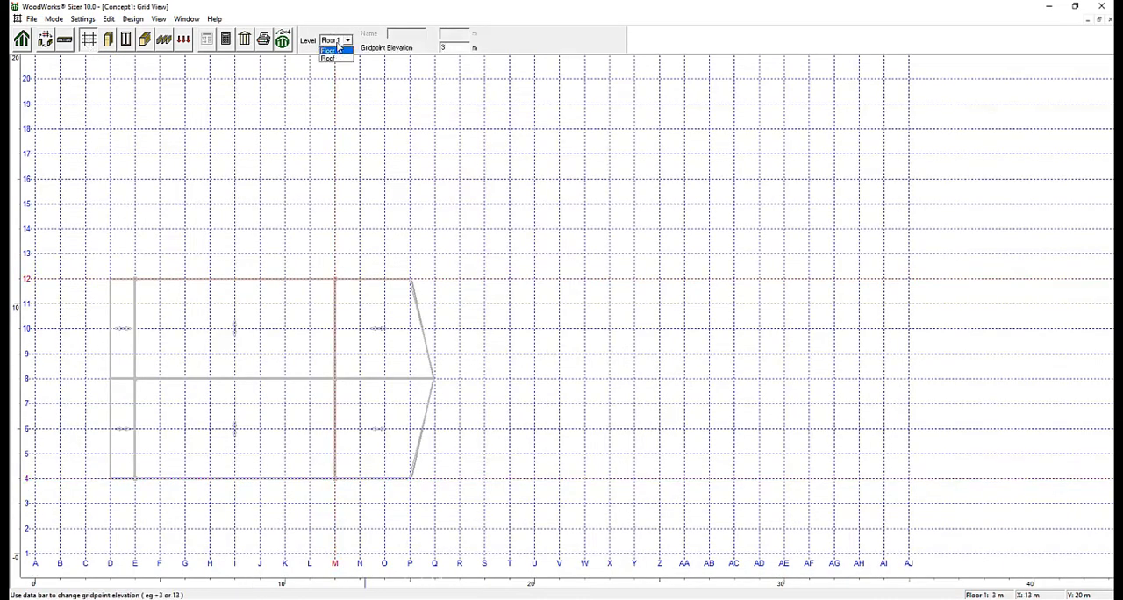
click(333, 59)
drag(336, 281, 366, 268)
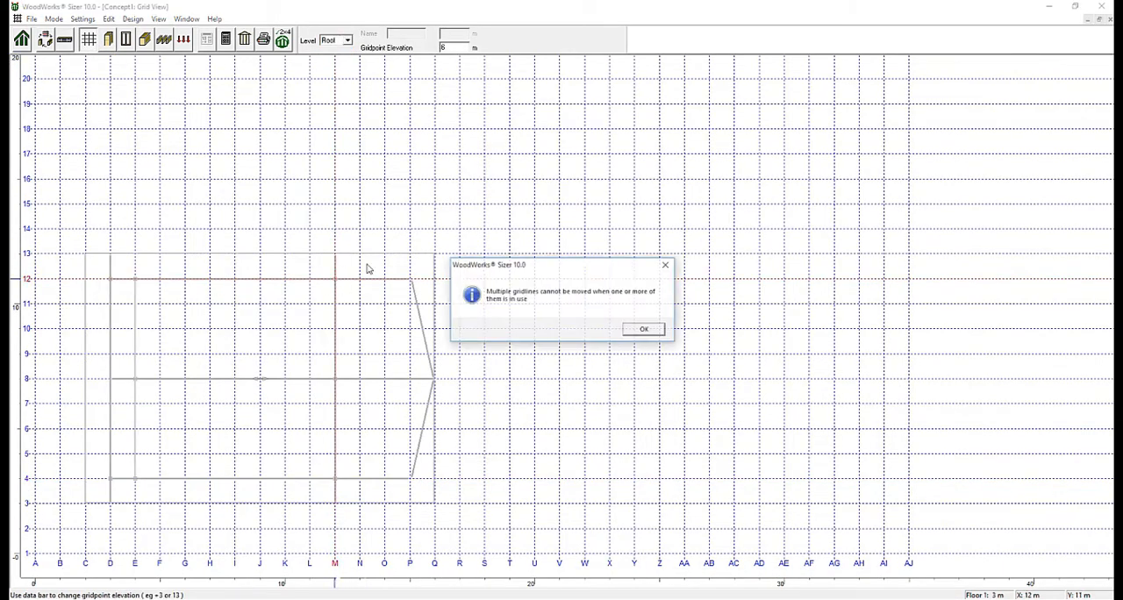
click(645, 329)
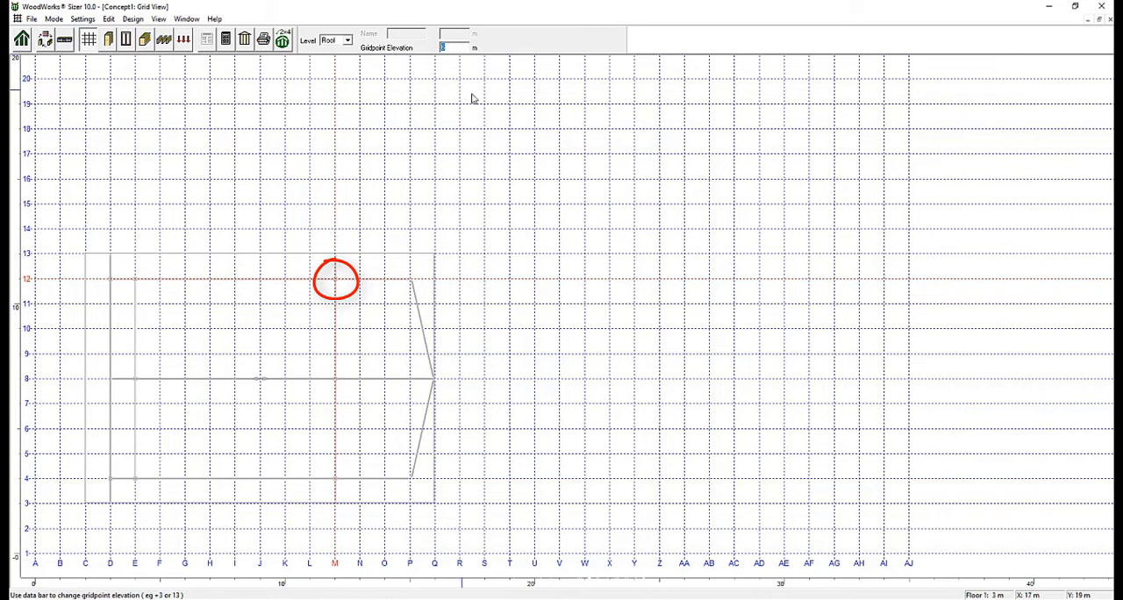
text(7)
key(Return)
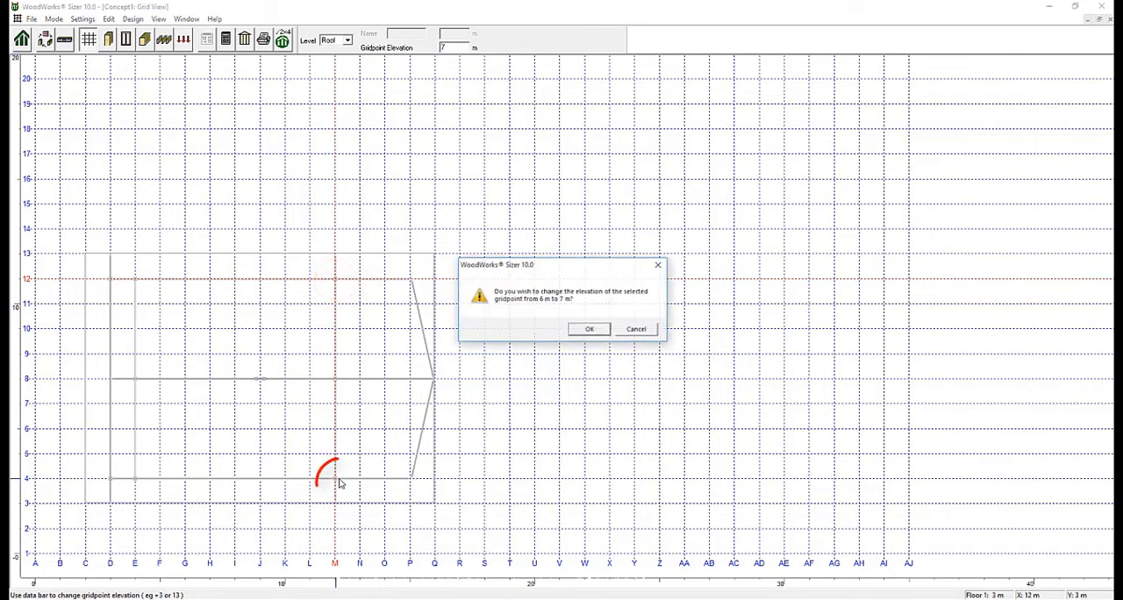
click(591, 329)
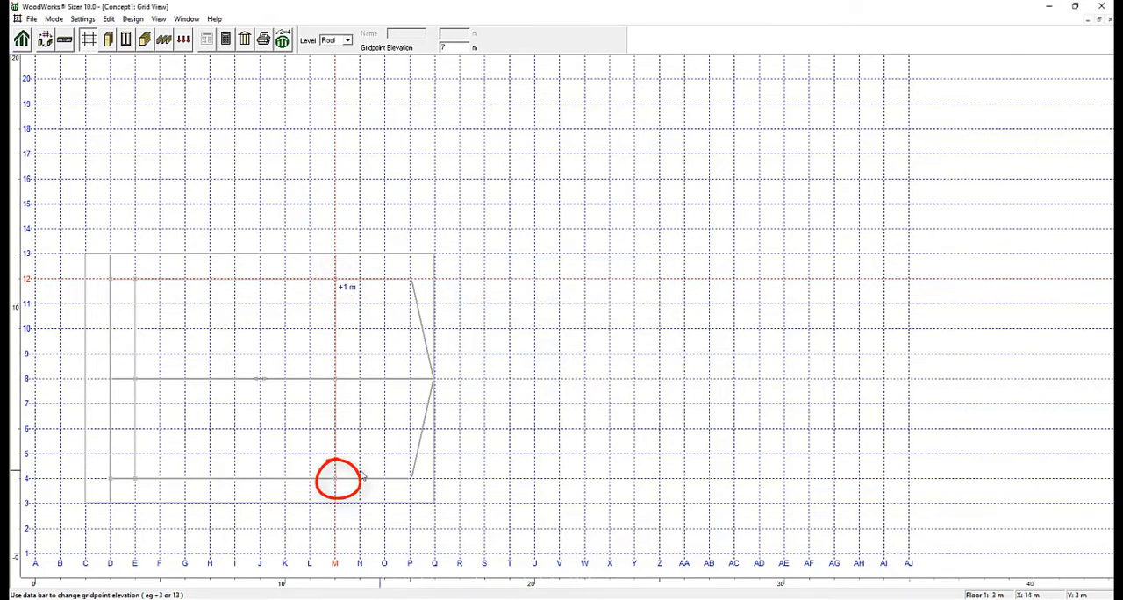
click(591, 330)
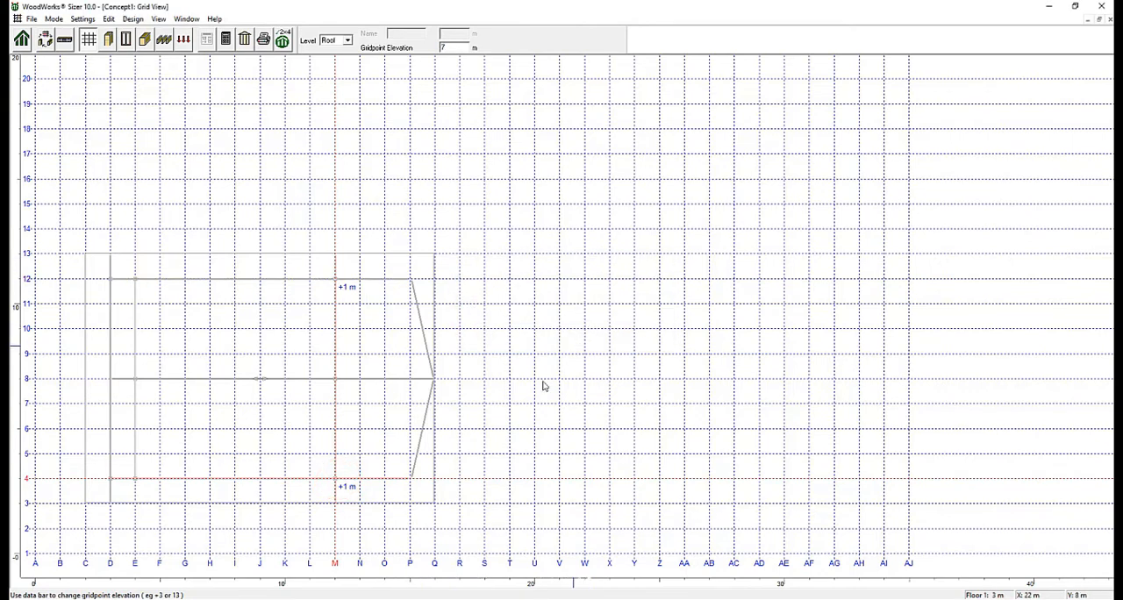
Inspect the roof slope in the elevation view along gridline 4, and return to the grid plan.
click(302, 482)
click(244, 42)
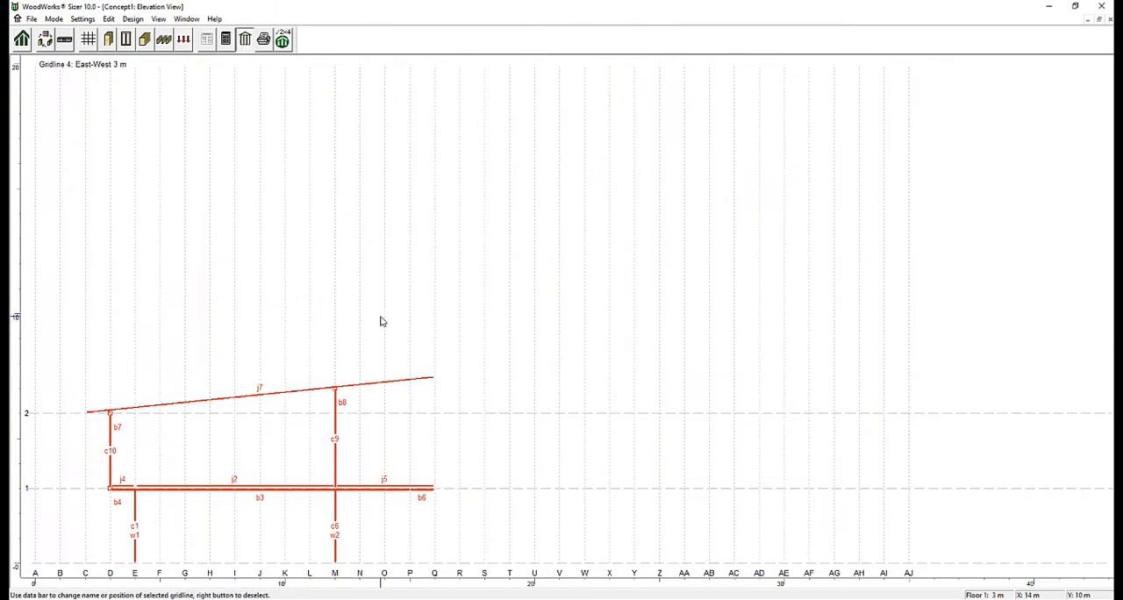
click(88, 39)
Apply a 0.5 kN/m2 dead area load with Normal importance over Floor 1 from D-12 to Q-4.
click(183, 41)
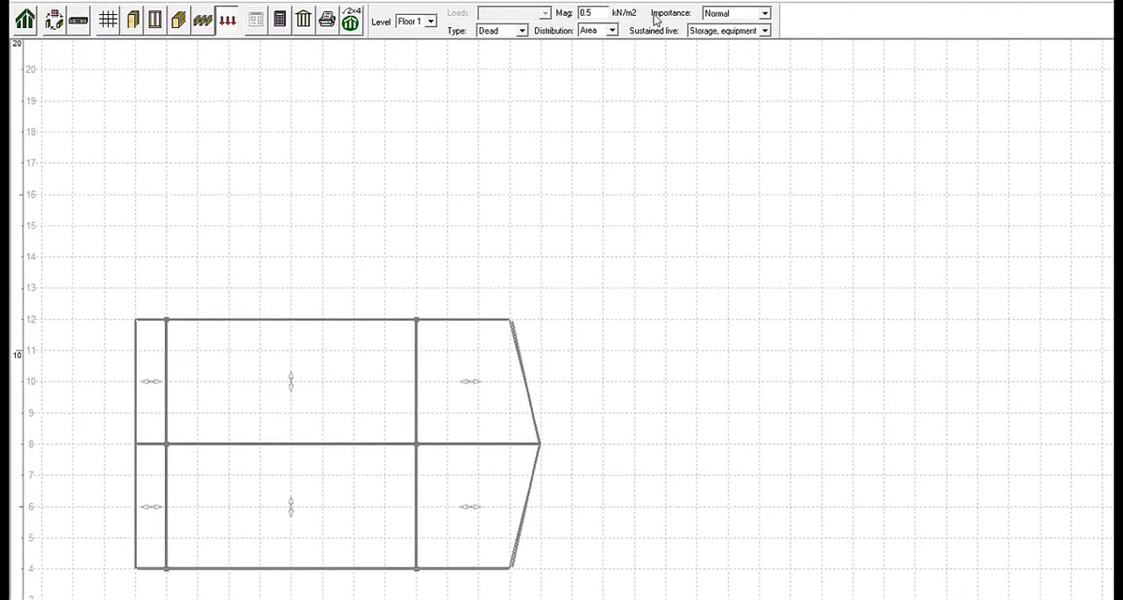
click(764, 13)
click(720, 36)
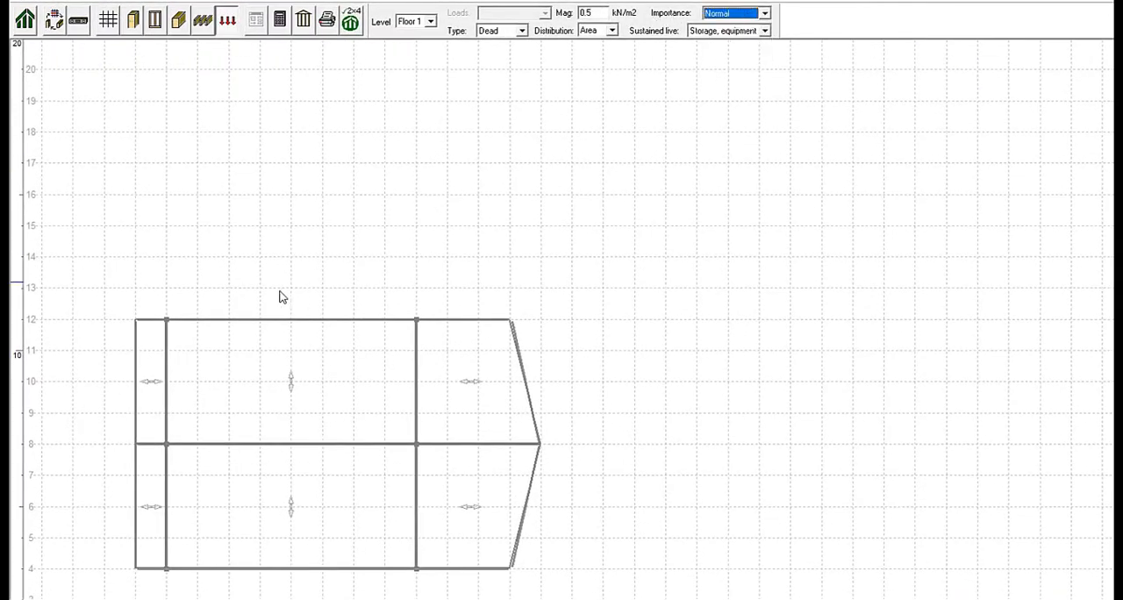
click(136, 322)
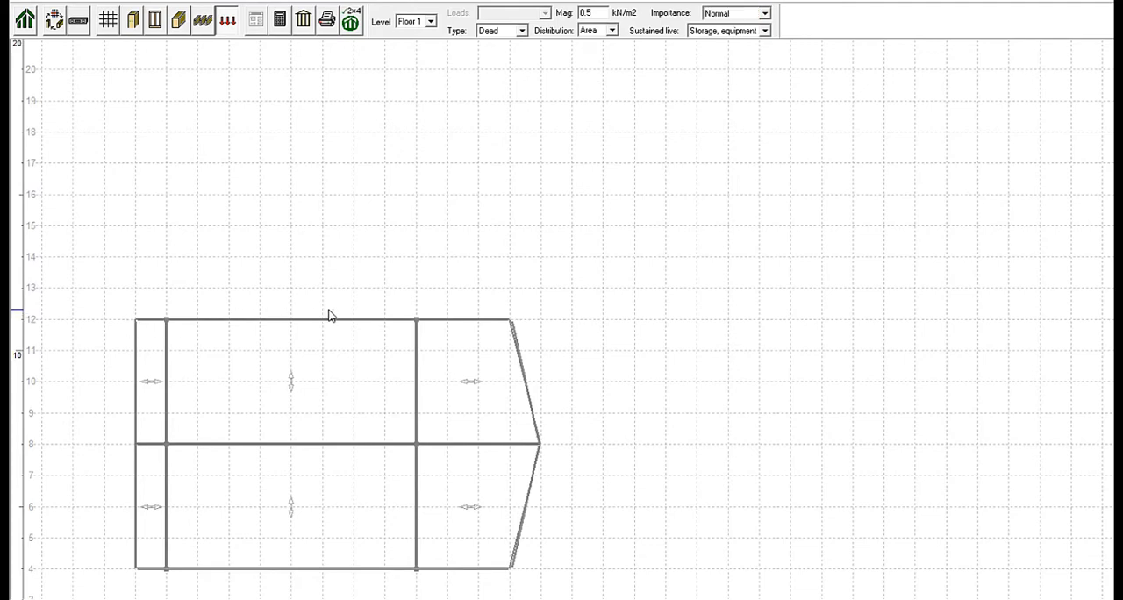
click(542, 322)
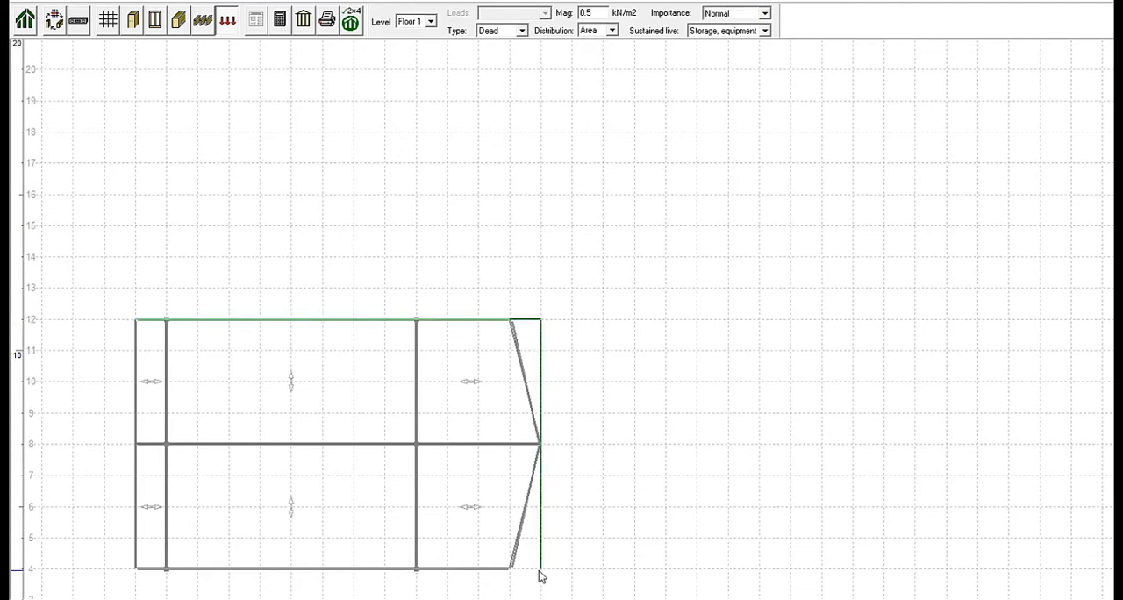
click(198, 586)
click(136, 571)
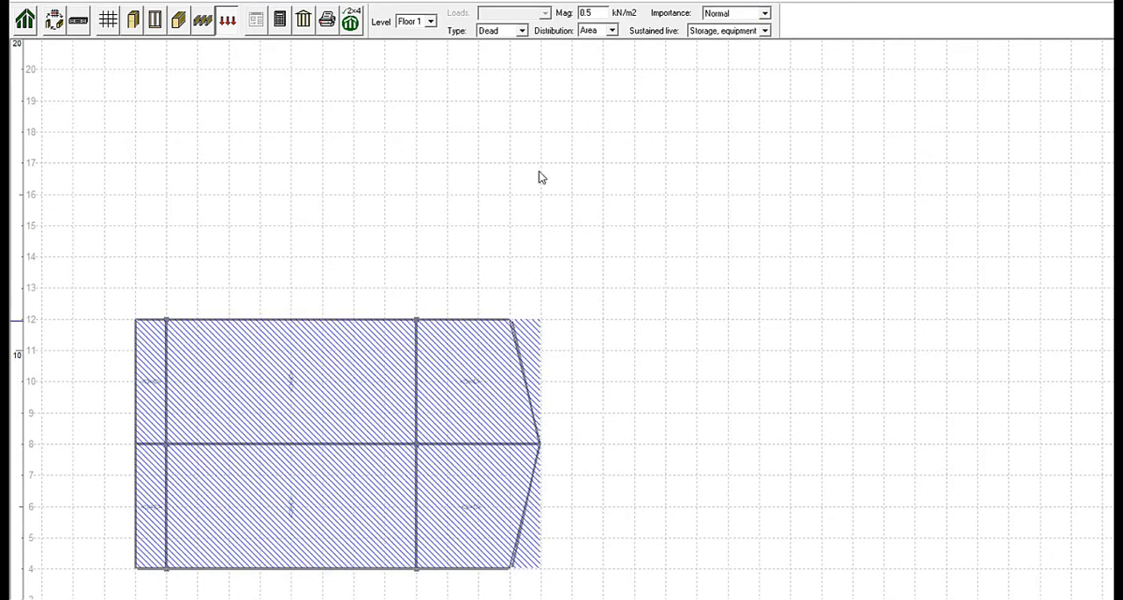
Apply a 2.4 kN/m2 live area load over the same Floor 1 rectangle from D-12 to Q-4.
click(521, 32)
click(504, 55)
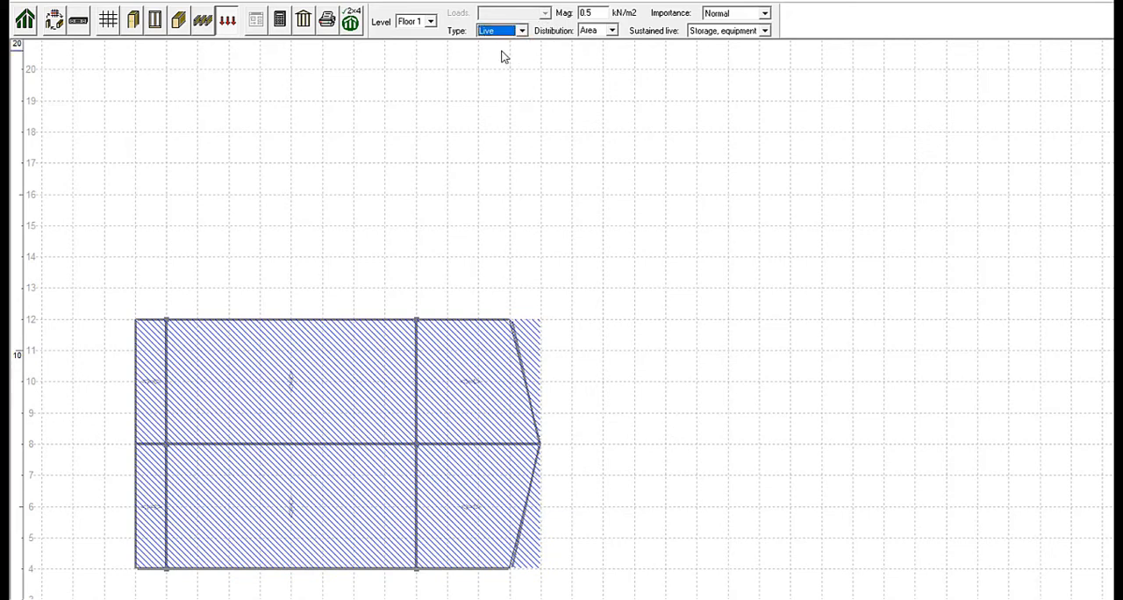
double_click(593, 12)
text(2.4)
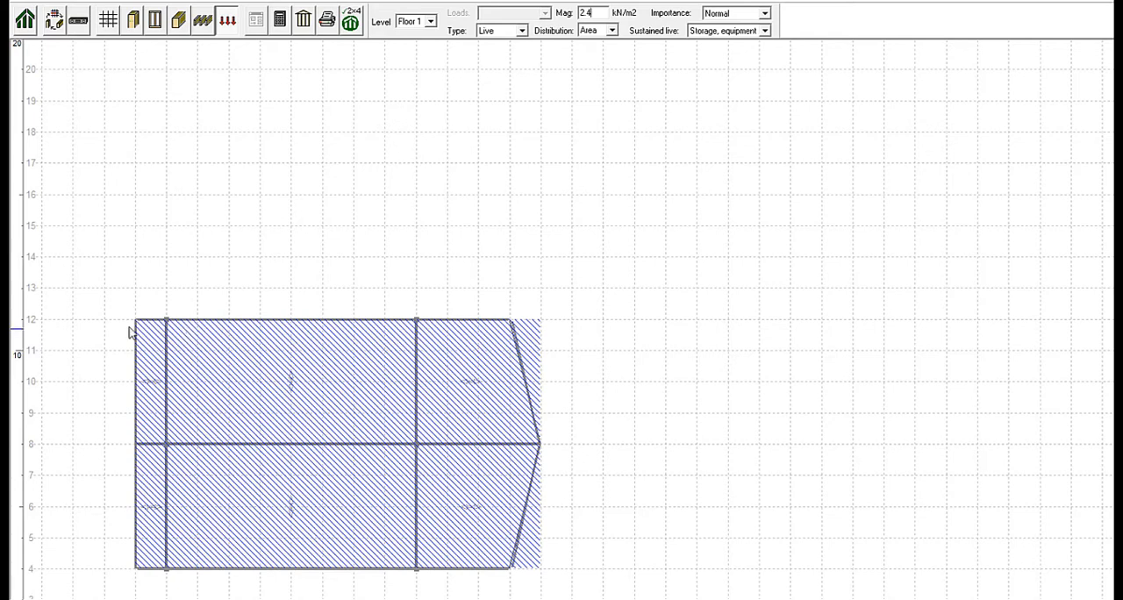
drag(156, 325, 541, 323)
mouse_move(551, 511)
mouse_down()
mouse_move(542, 573)
mouse_move(138, 574)
mouse_up()
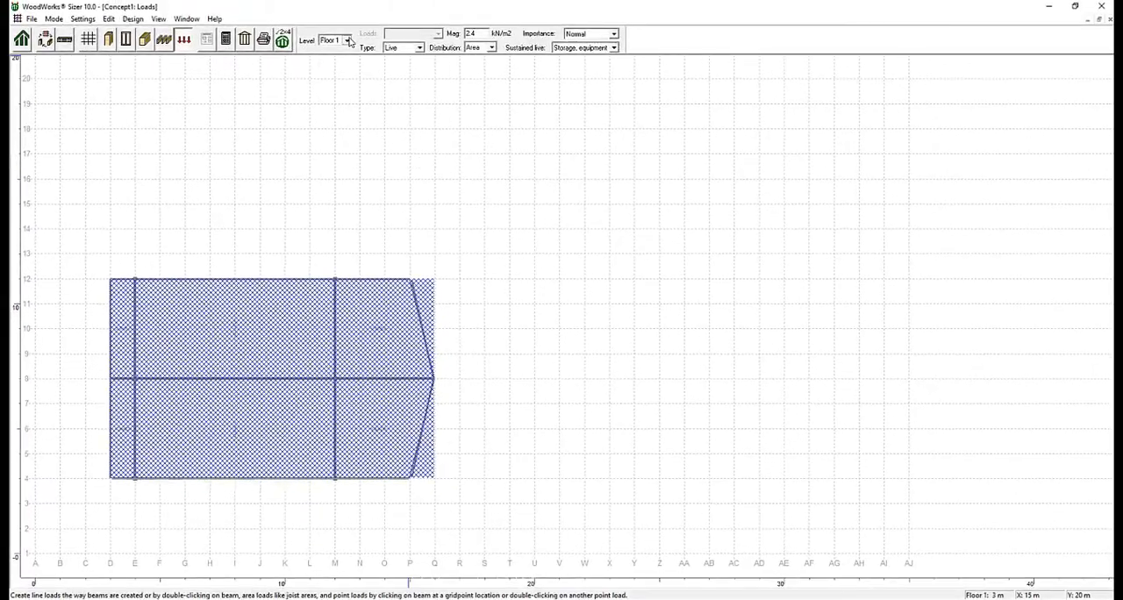
On the Roof level, apply a 0.5 kN/m2 dead area load over the joist area from C-13 to Q-3.
click(348, 41)
click(333, 59)
click(419, 48)
click(399, 57)
drag(478, 33, 426, 43)
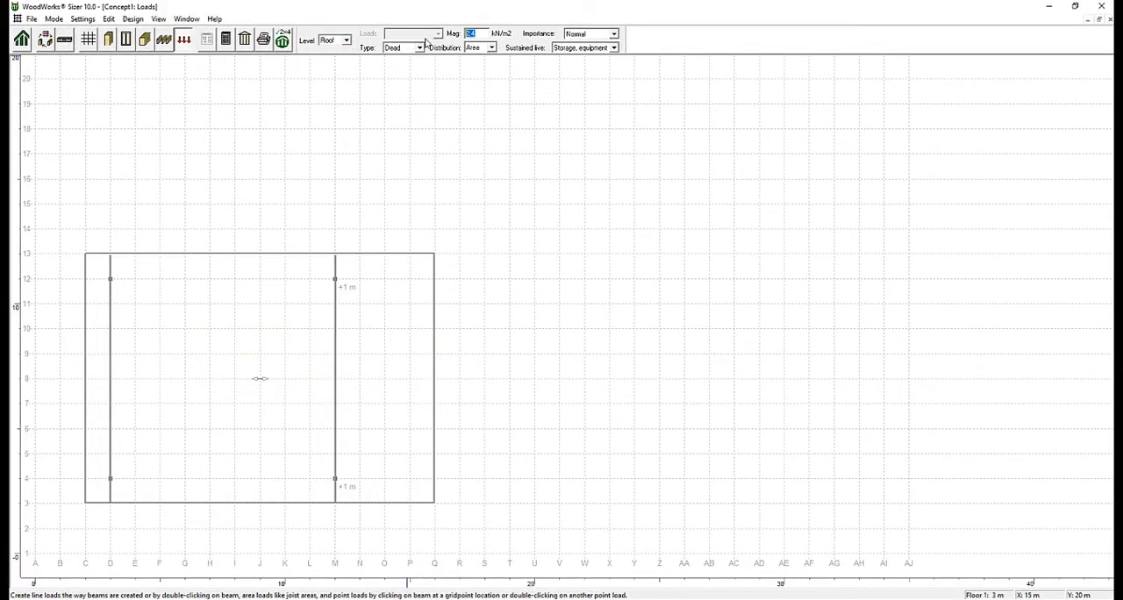
text(0.5)
mouse_move(86, 255)
mouse_down()
mouse_move(435, 254)
mouse_move(436, 507)
mouse_move(85, 502)
mouse_up()
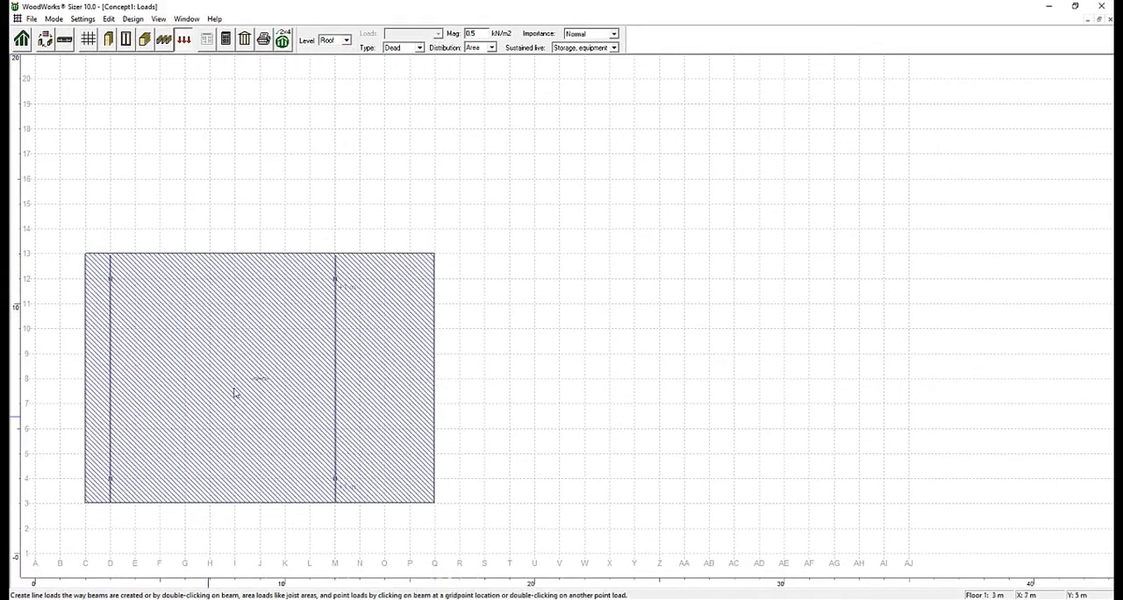
Apply a 2.1 kN/m2 snow area load over the roof joist area from C-13 to Q-3.
click(419, 48)
click(400, 73)
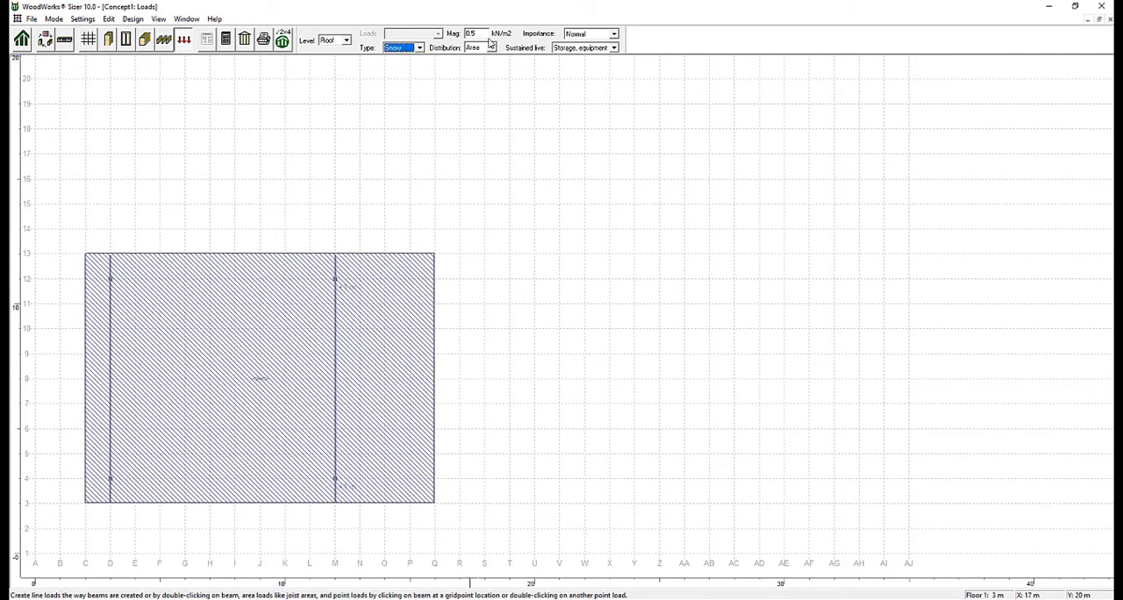
drag(490, 33, 441, 37)
click(86, 255)
click(434, 255)
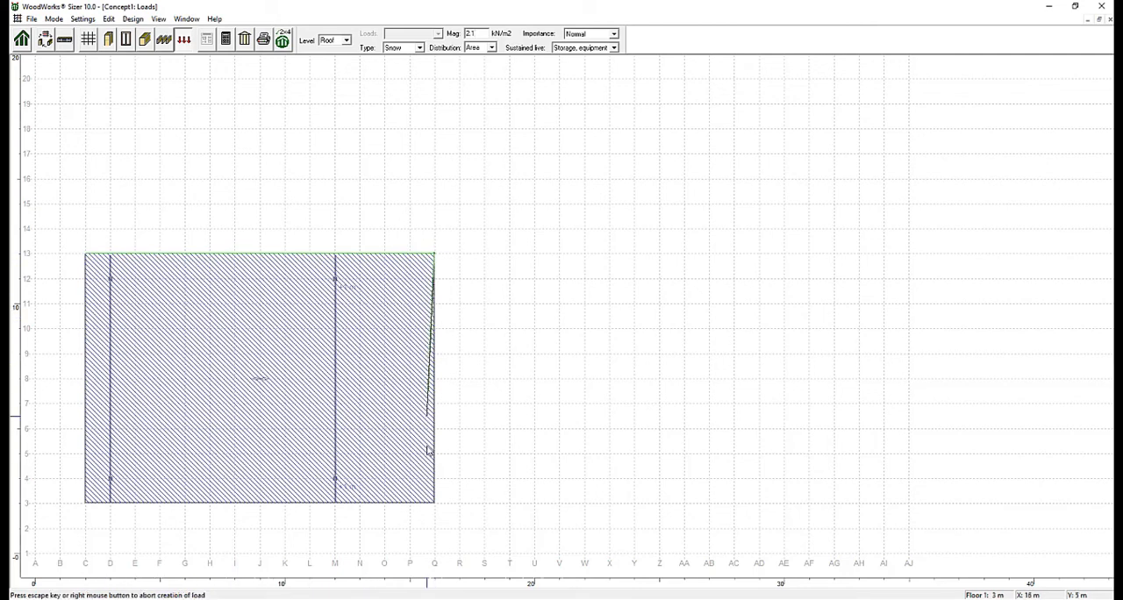
click(434, 501)
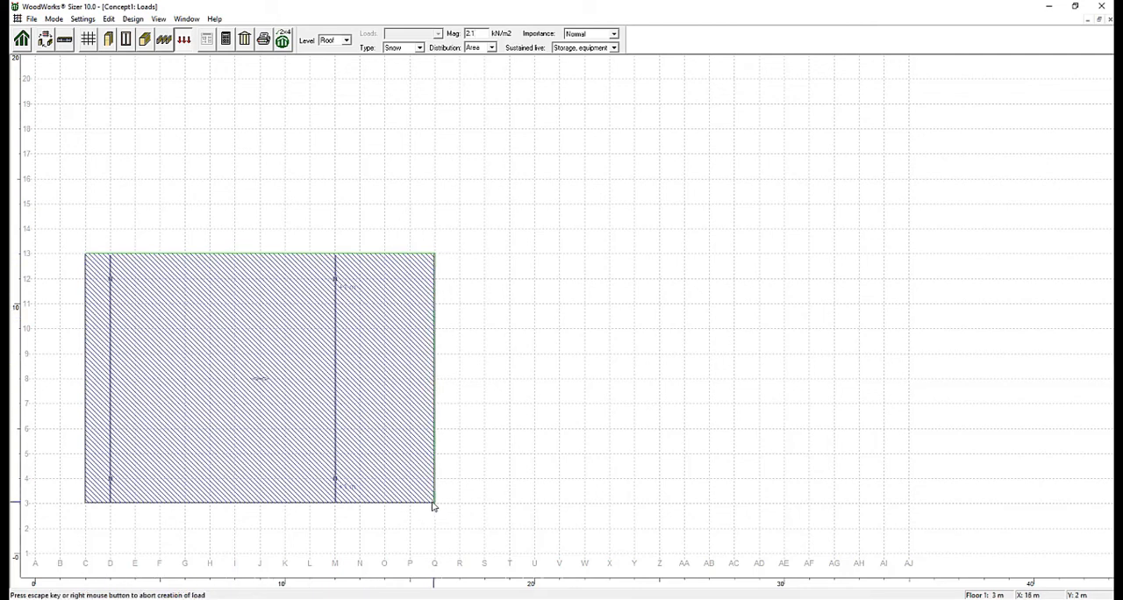
double_click(86, 503)
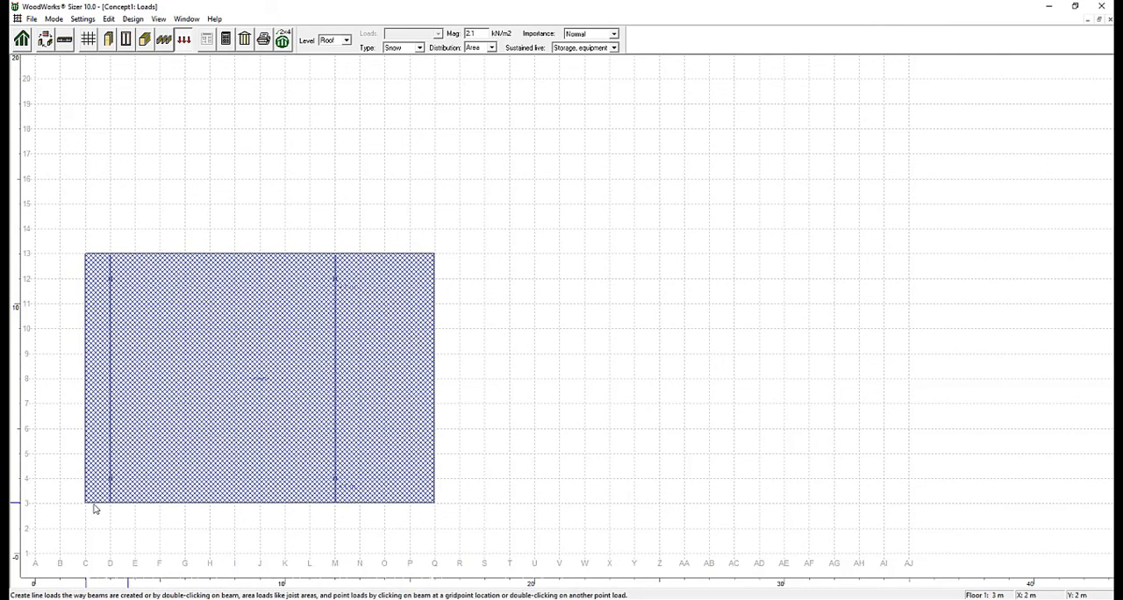
Run the design calculation to determine sections and critical members for each design group.
click(225, 40)
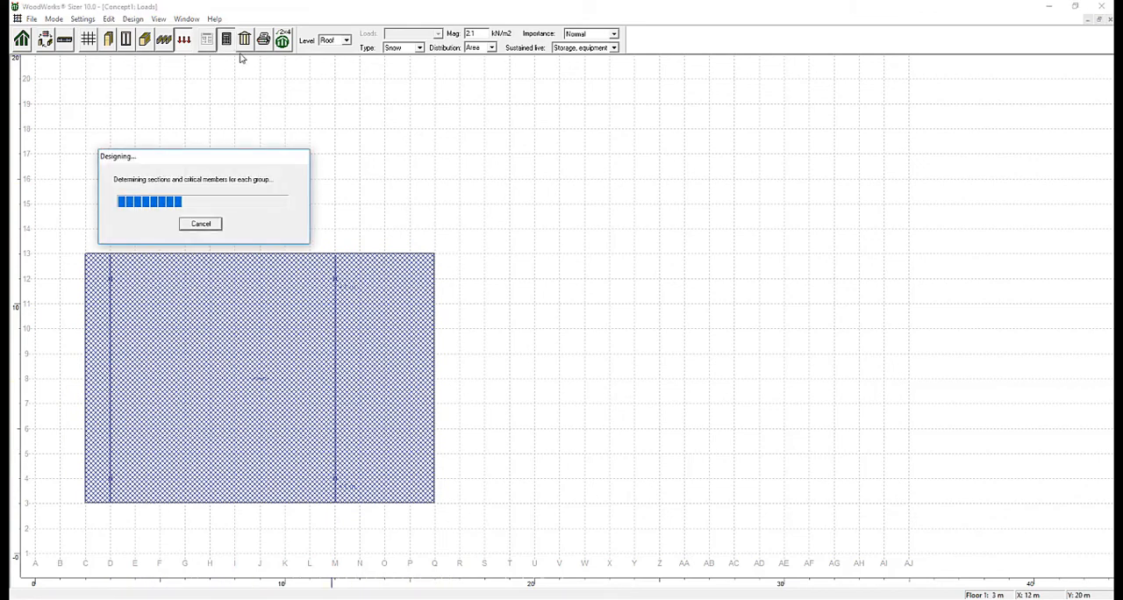